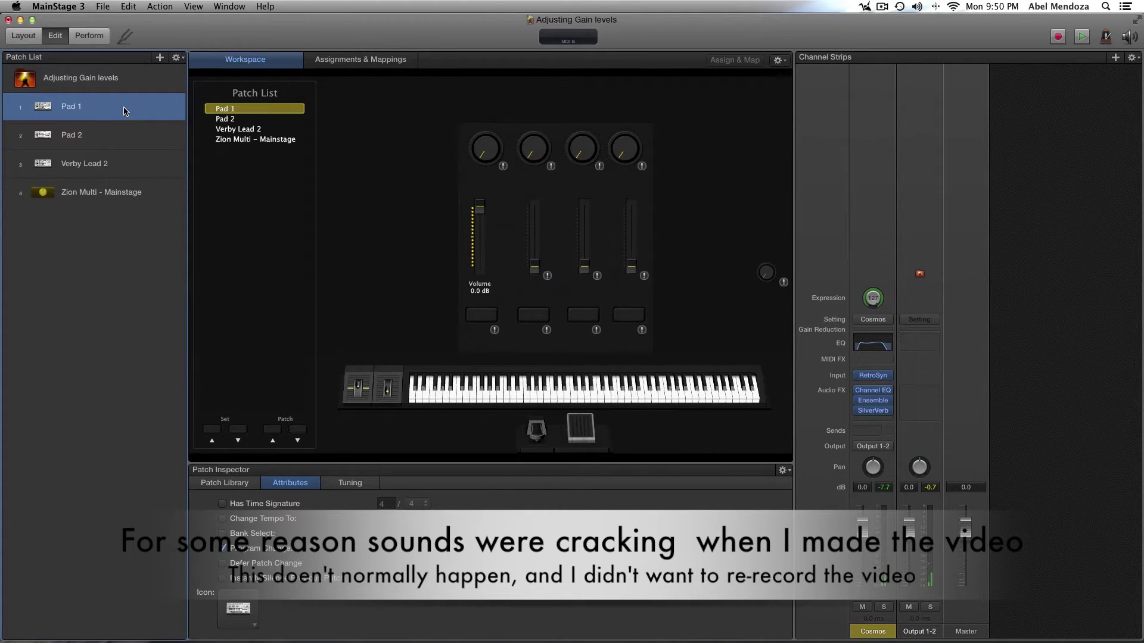
- Step down the Patch List past Pad 2 and Verby Lead 2 to Zion Multi - Mainstage
key("Down")
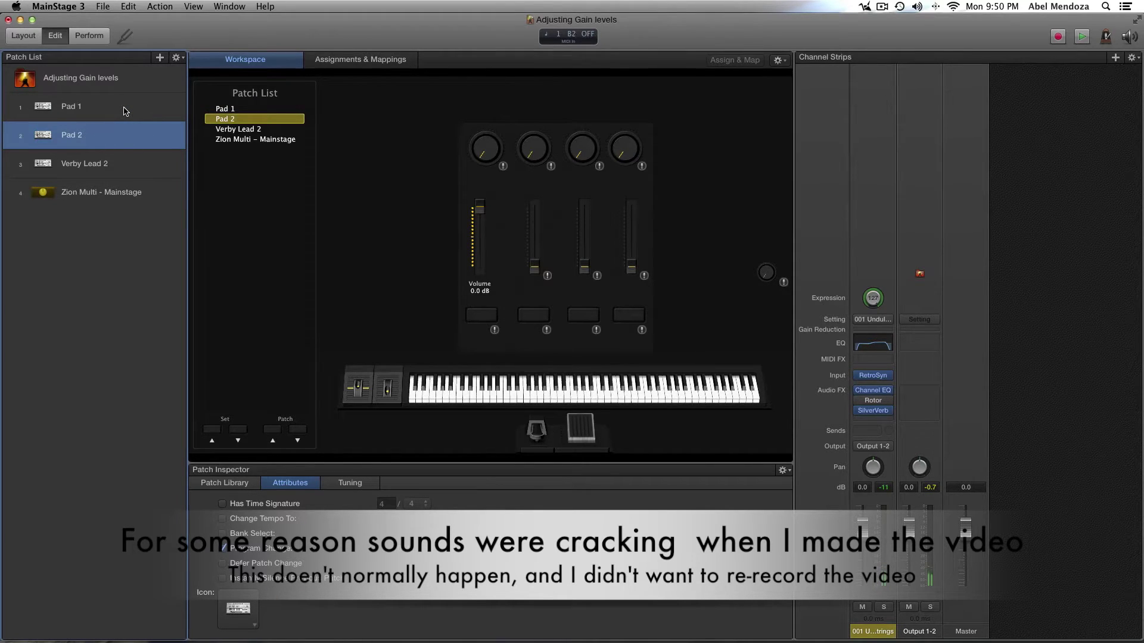
key("Down")
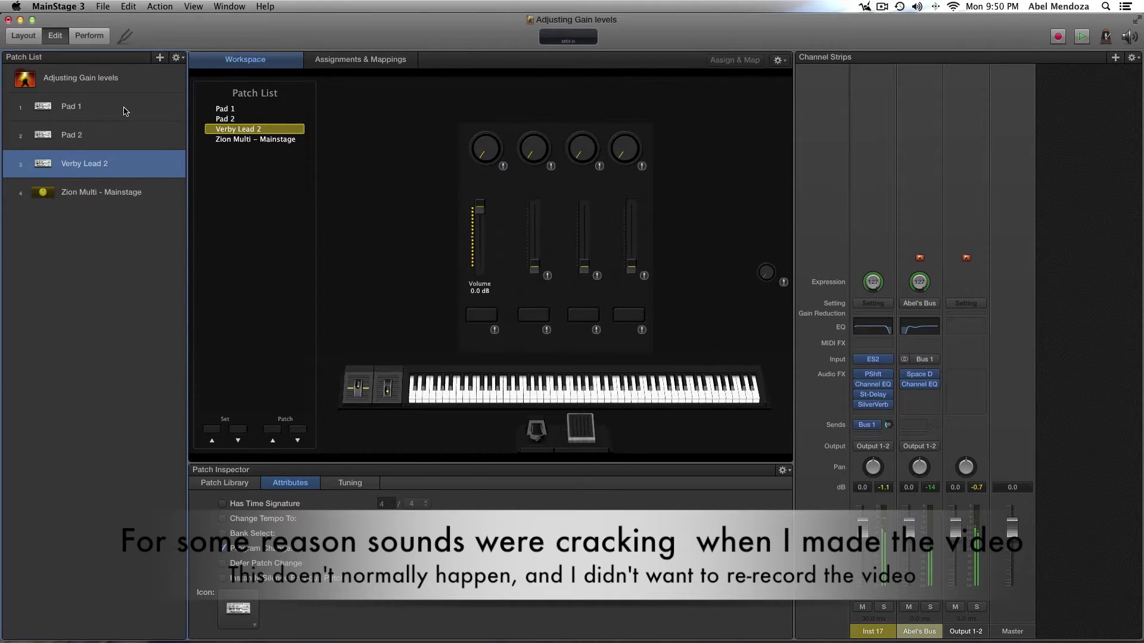
key("Down")
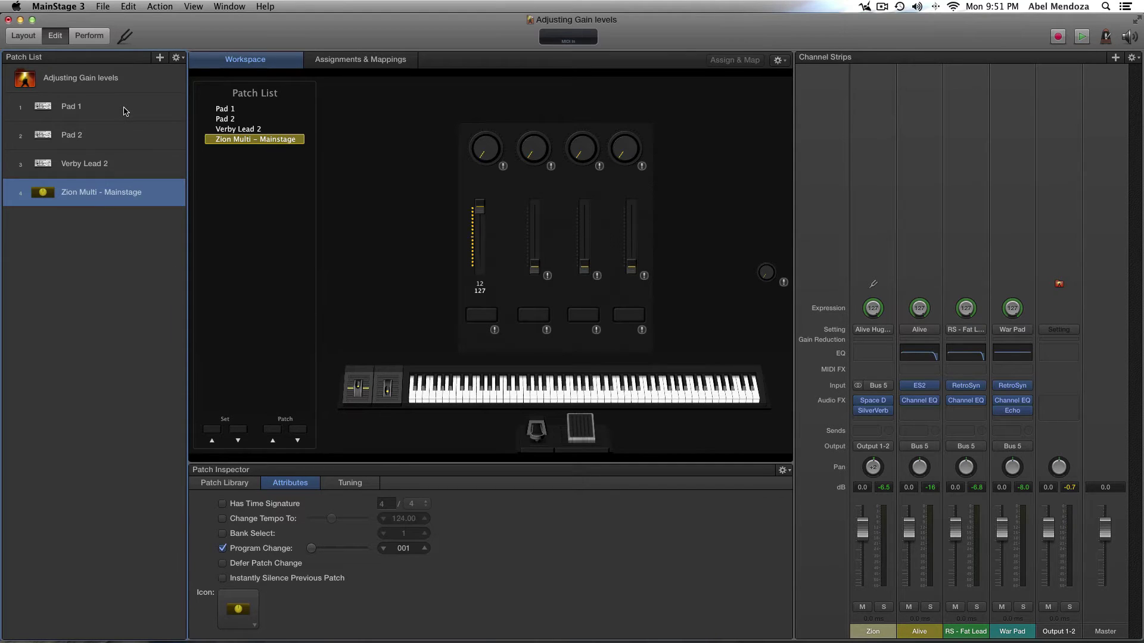
- Reselect Pad 1 and reset the Output 1-2 peak reading while it plays
left_click(75, 110)
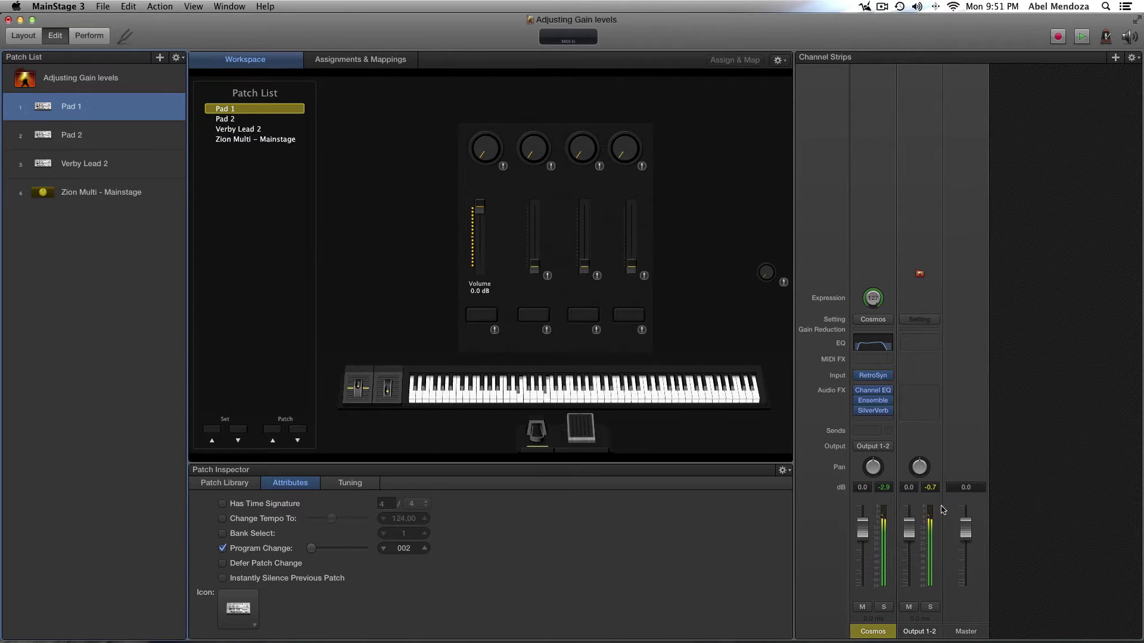
left_click(934, 490)
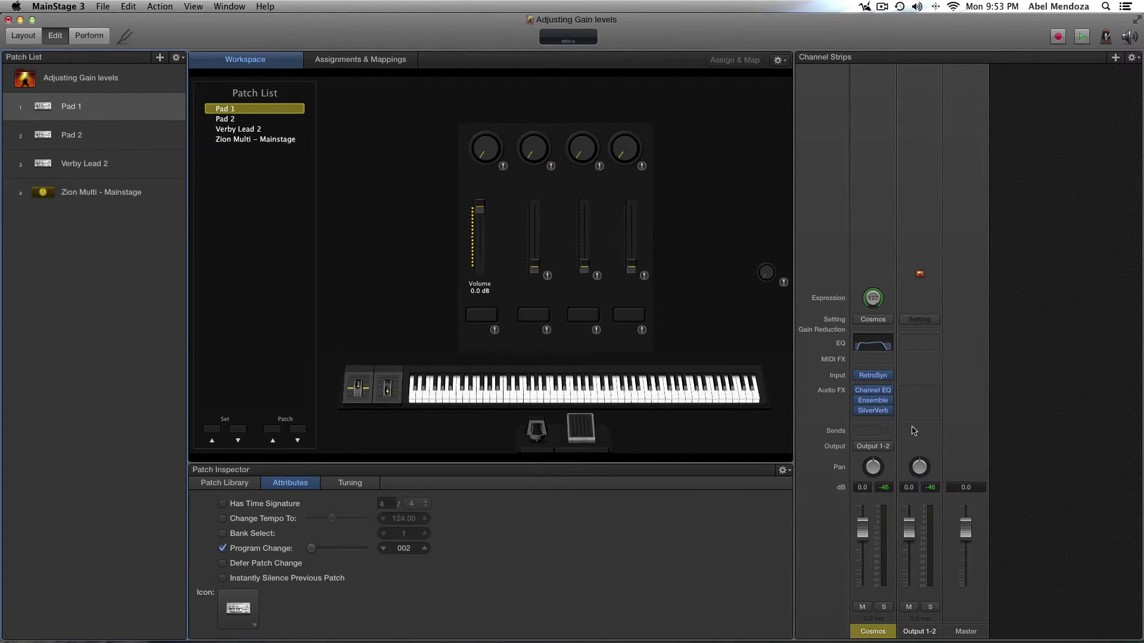
- Lower Pad 1's Retro Synth amp volume to -1.5 dB, then close the instrument window
left_click(874, 380)
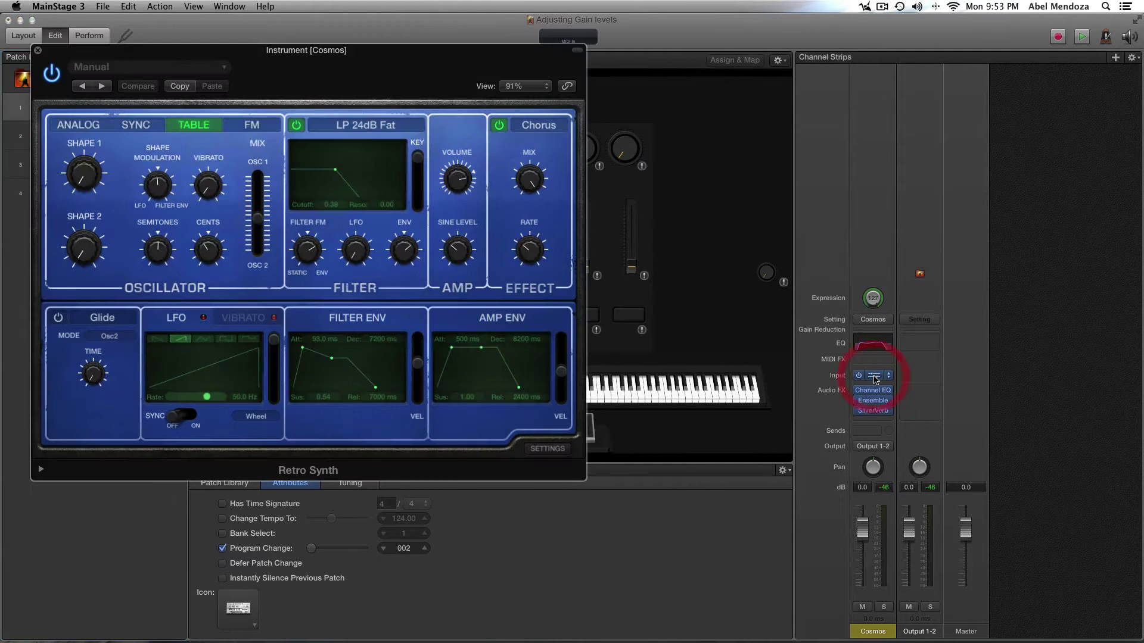
left_click_drag(415, 81, 607, 109)
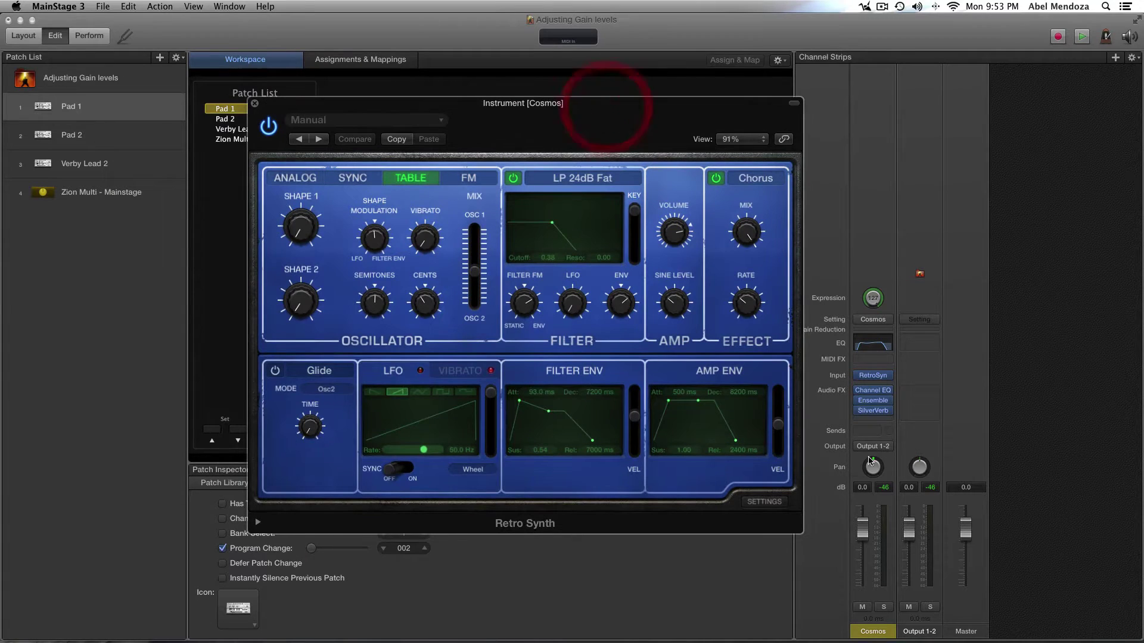
left_click(929, 488)
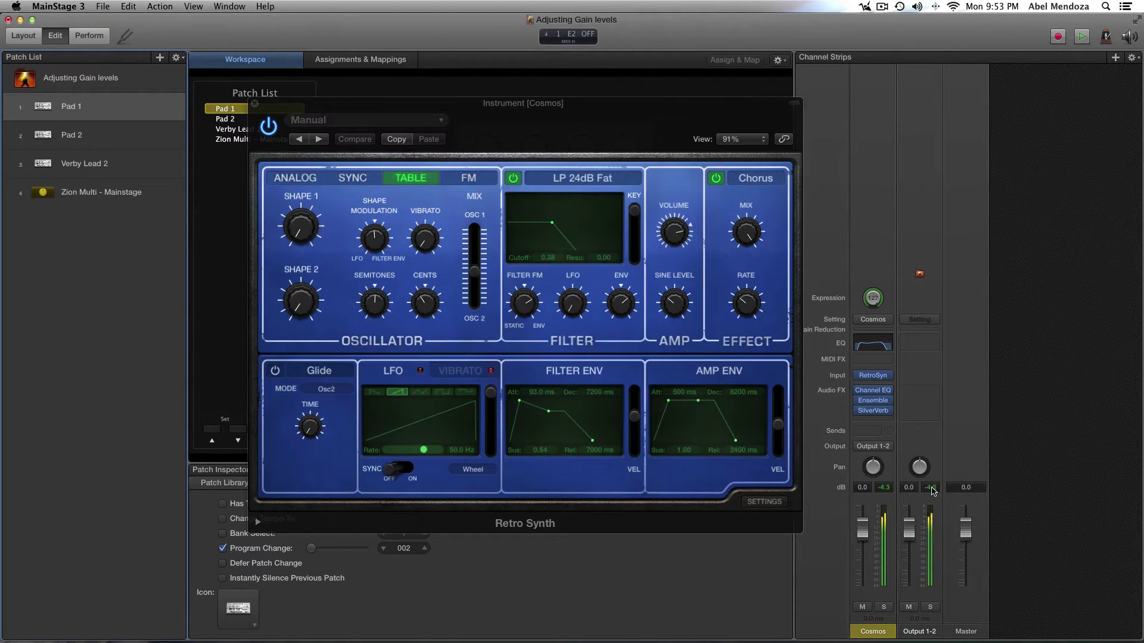
left_click_drag(674, 233, 675, 241)
left_click(931, 490)
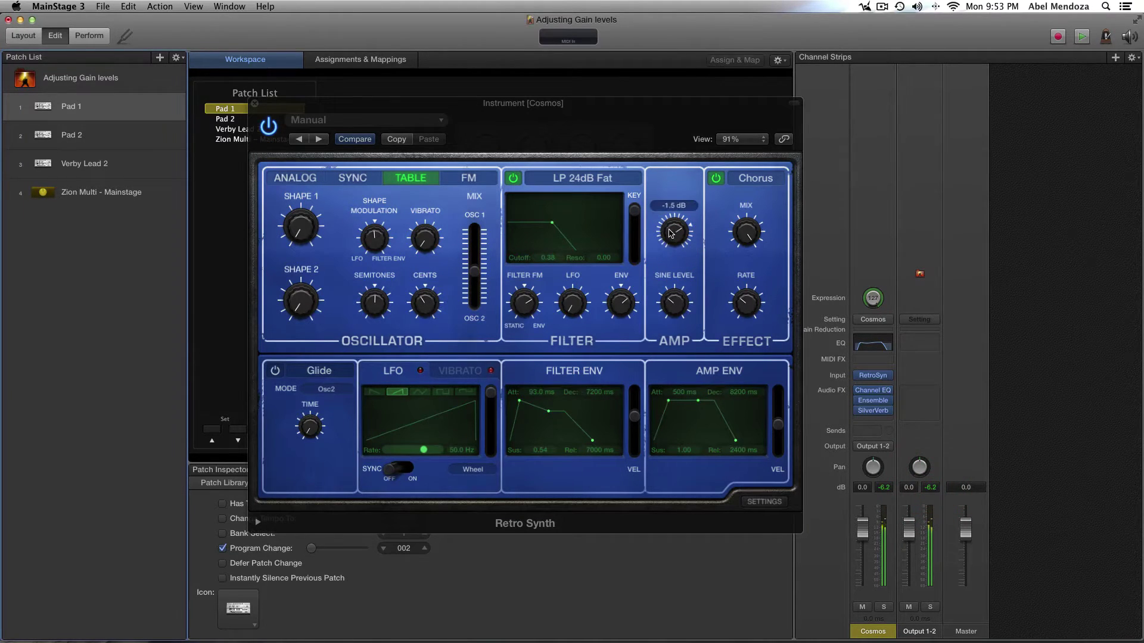
left_click_drag(663, 233, 669, 235)
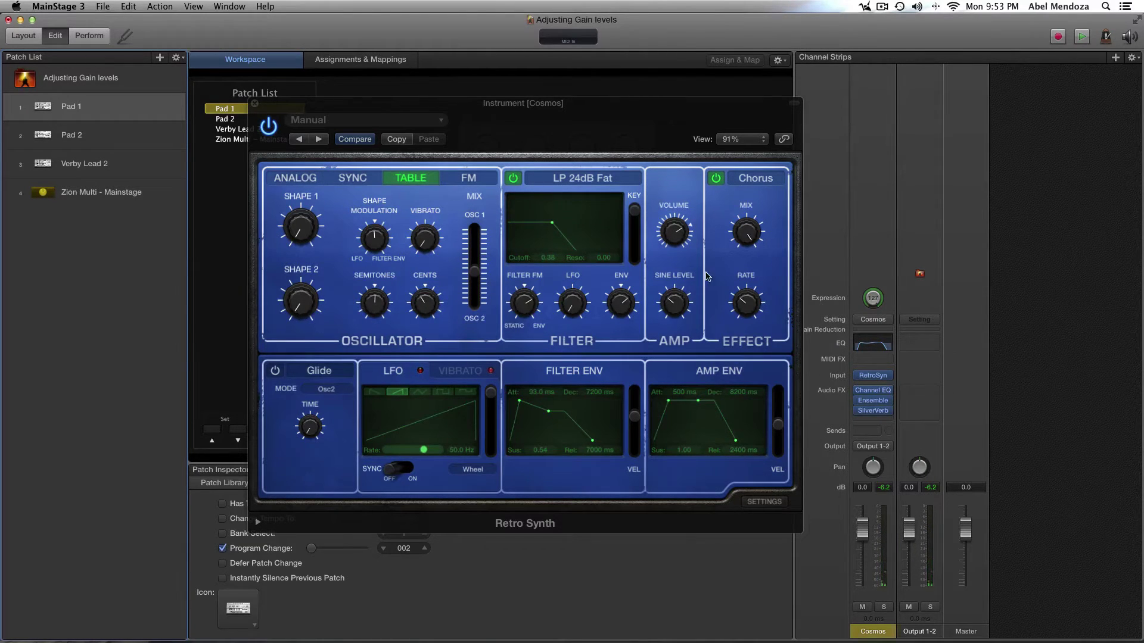
left_click(253, 103)
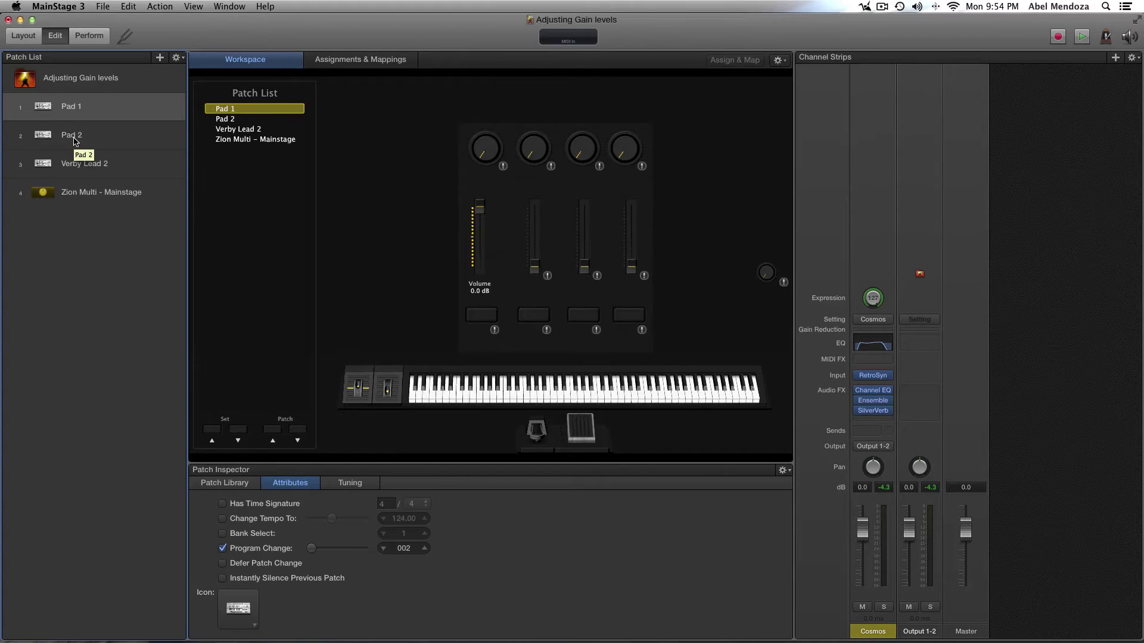
- Select Pad 2 and clear its channel and output peak readings
left_click(75, 142)
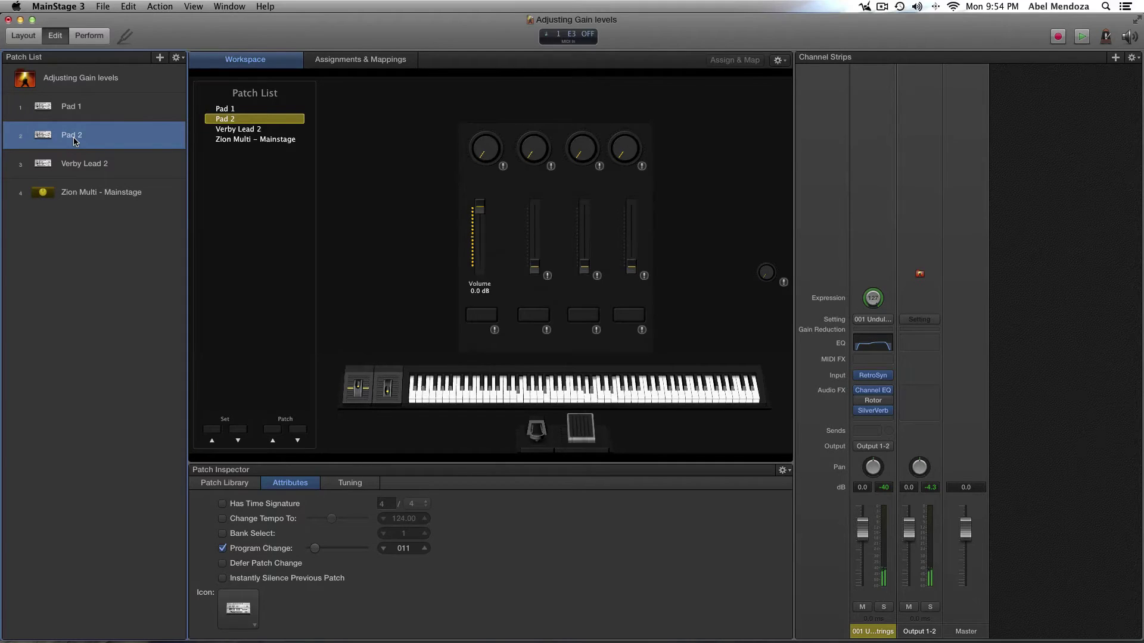
left_click(931, 489)
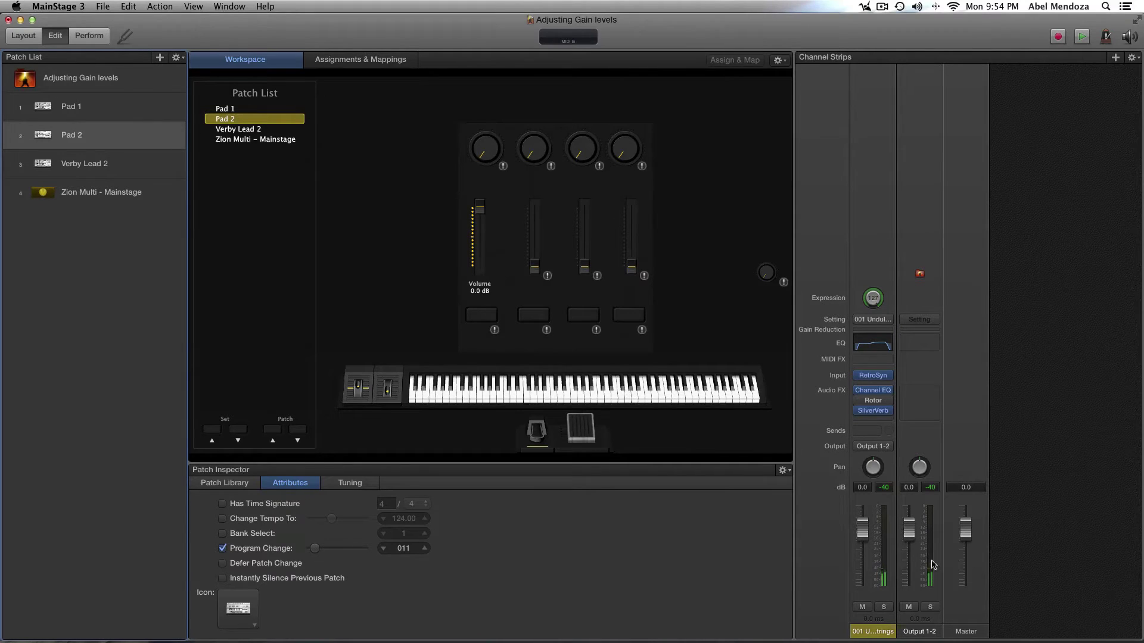
left_click(933, 490)
mouse_move(873, 375)
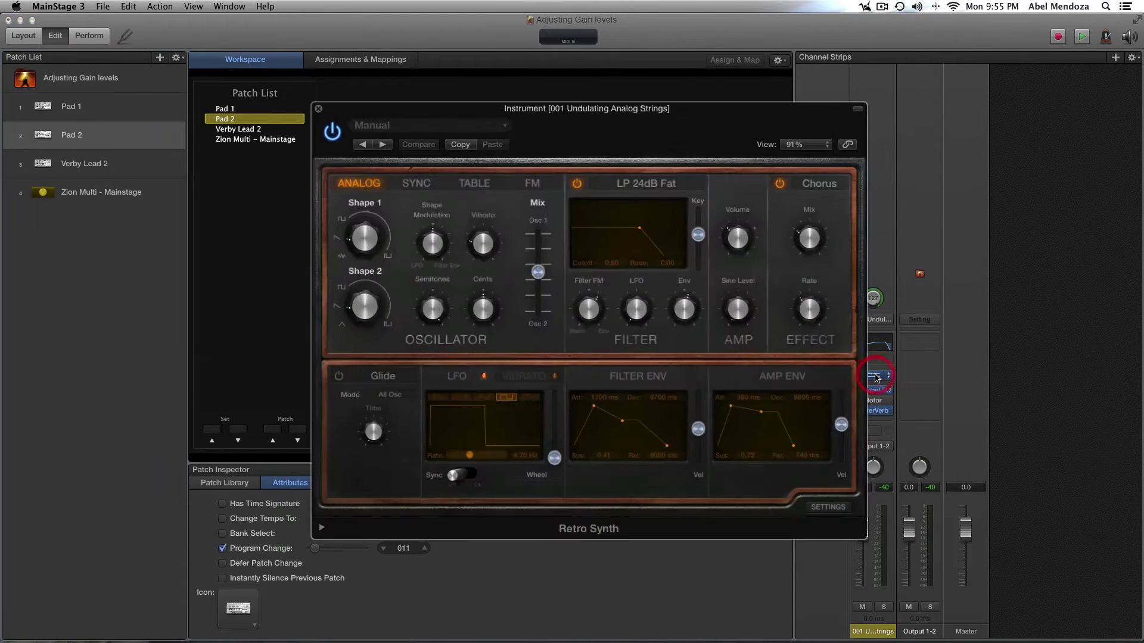
- Raise Pad 2's amp volume from -26 dB to 3.5 dB, close Retro Synth, and reselect Pad 1
left_click_drag(712, 154, 654, 146)
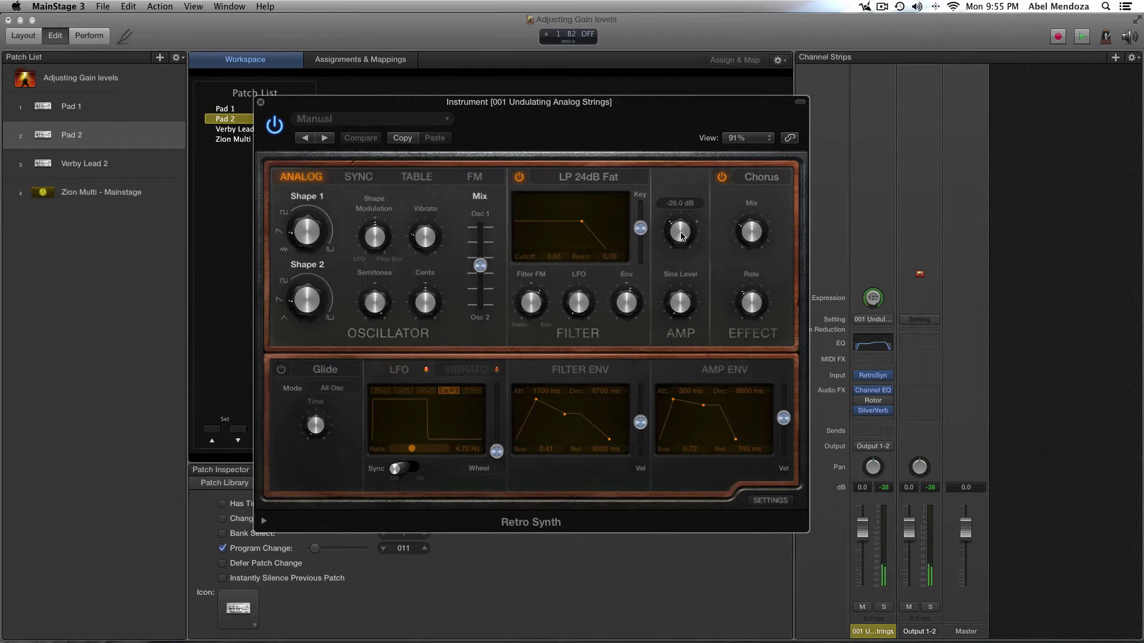
left_click_drag(682, 235, 679, 203)
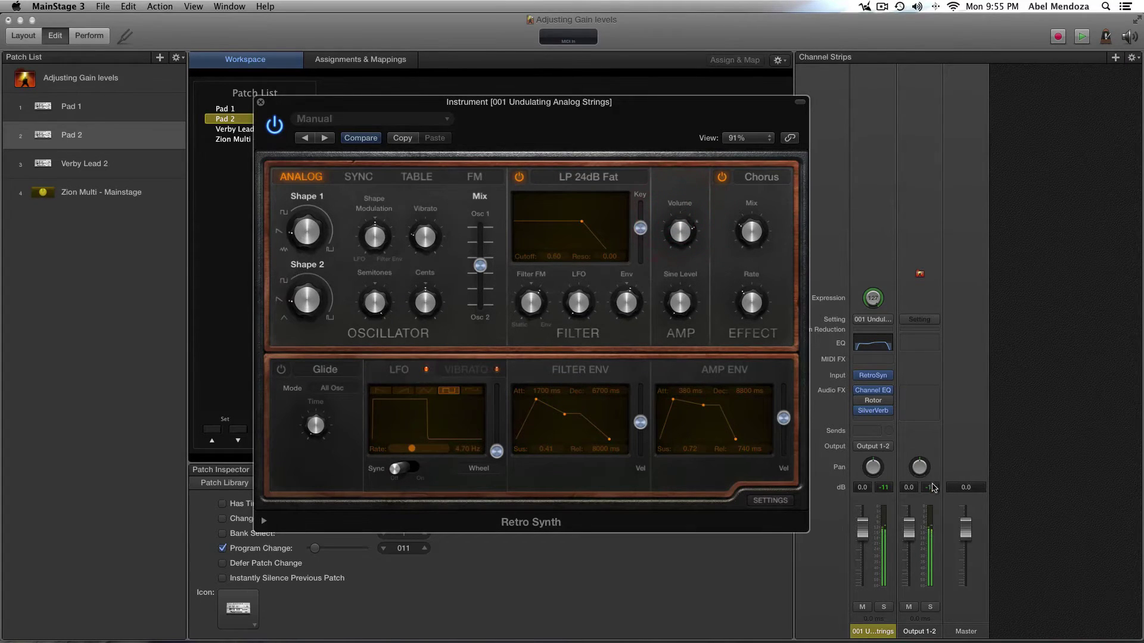
left_click(685, 228)
left_click(931, 491)
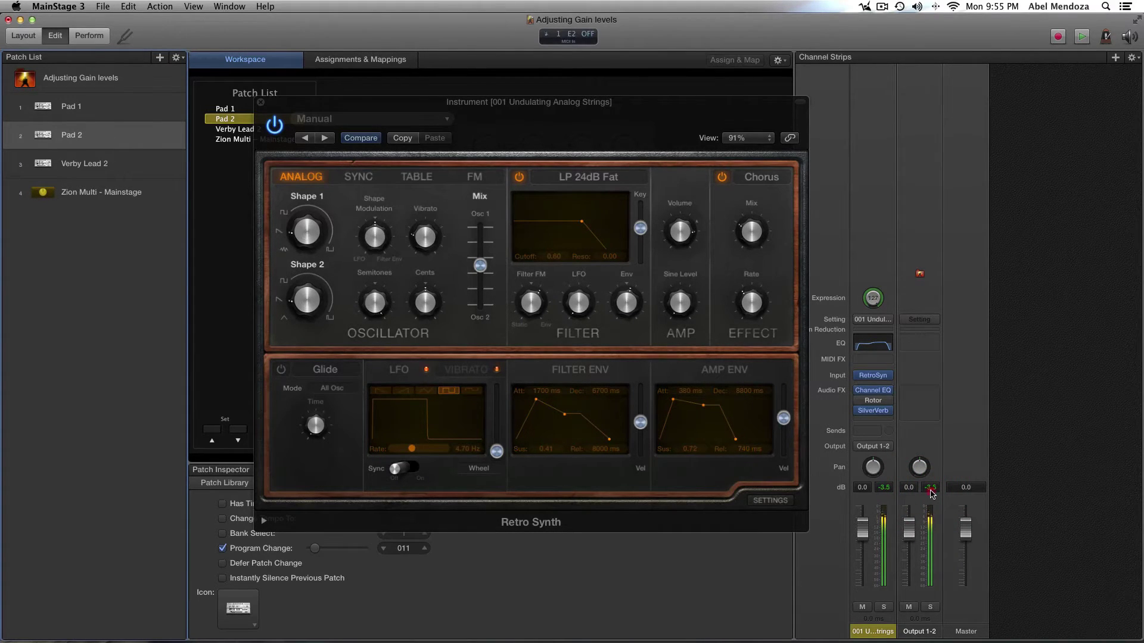
left_click(678, 233)
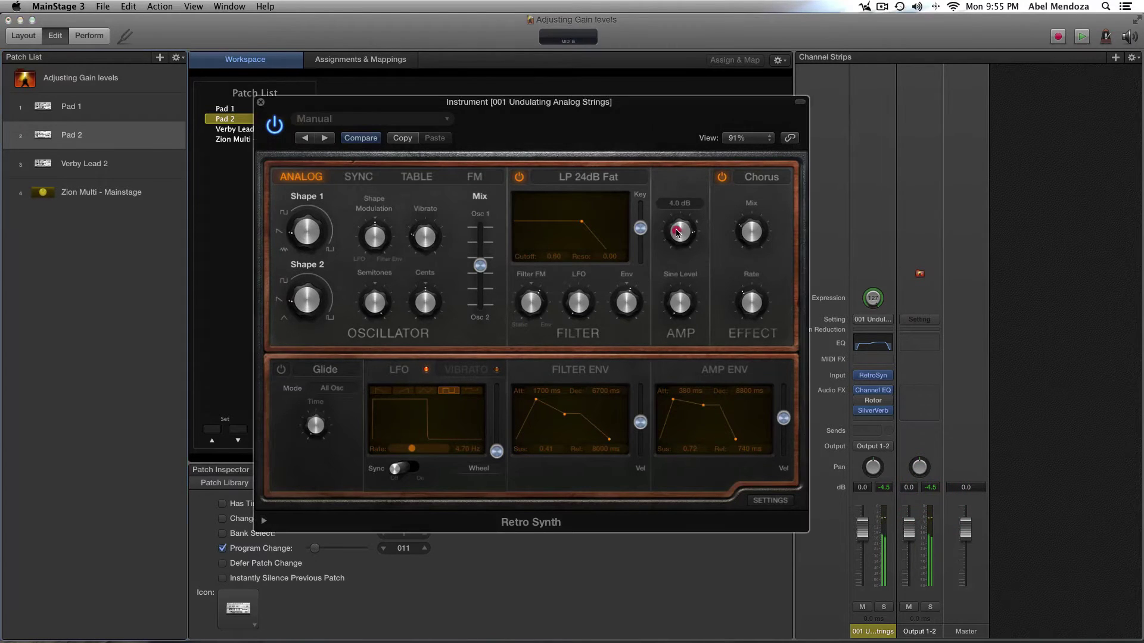
left_click_drag(678, 234, 678, 235)
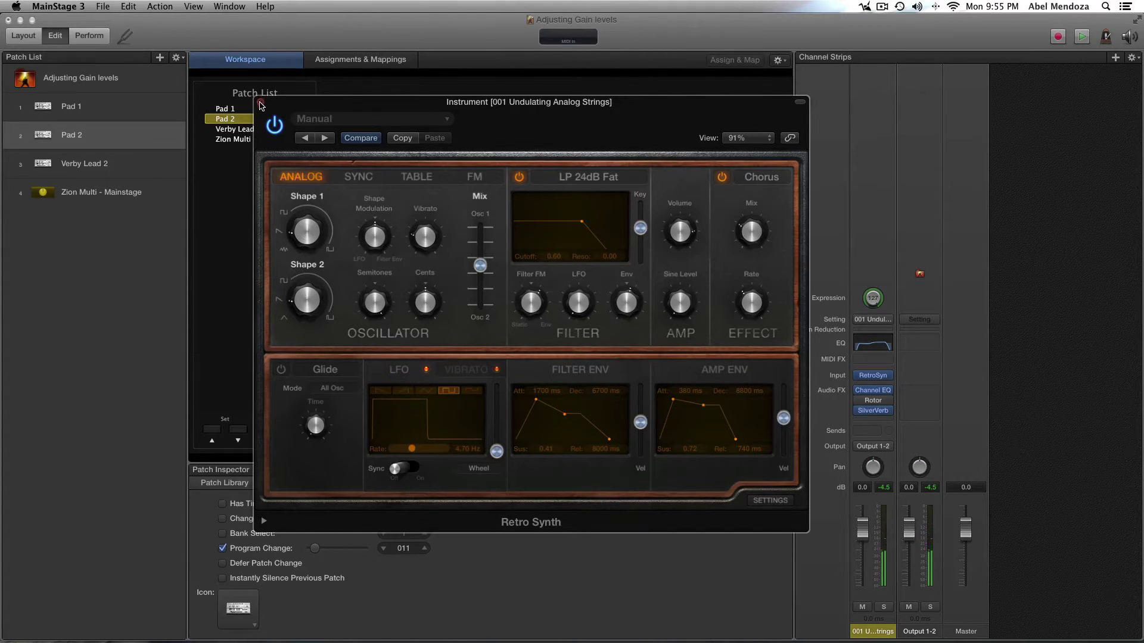
left_click(261, 106)
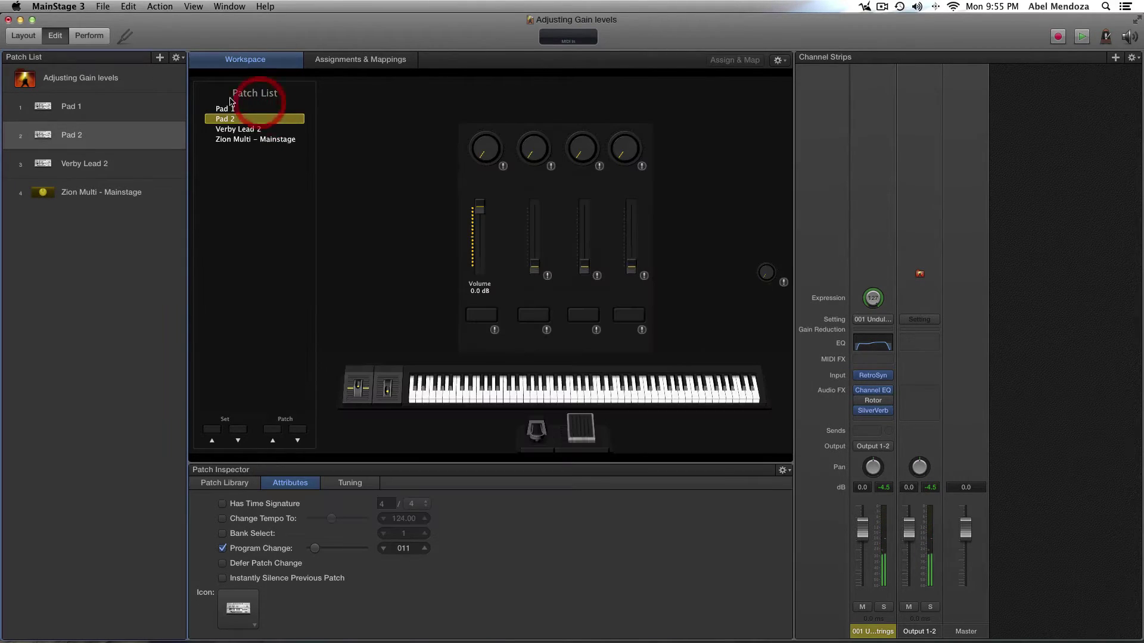
left_click(77, 110)
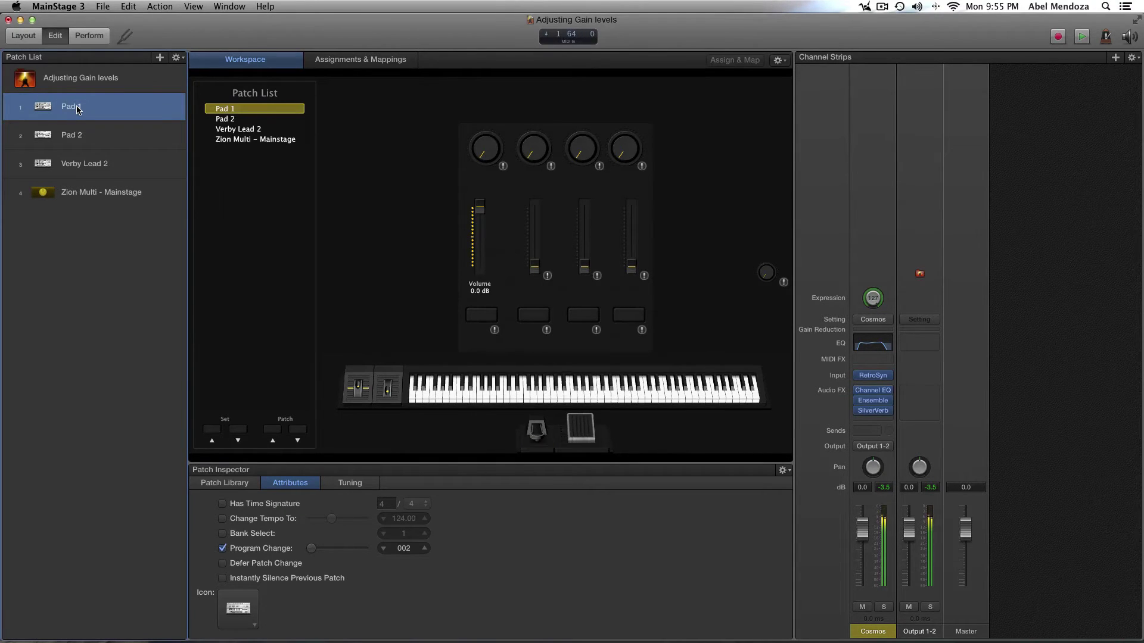
key("Down")
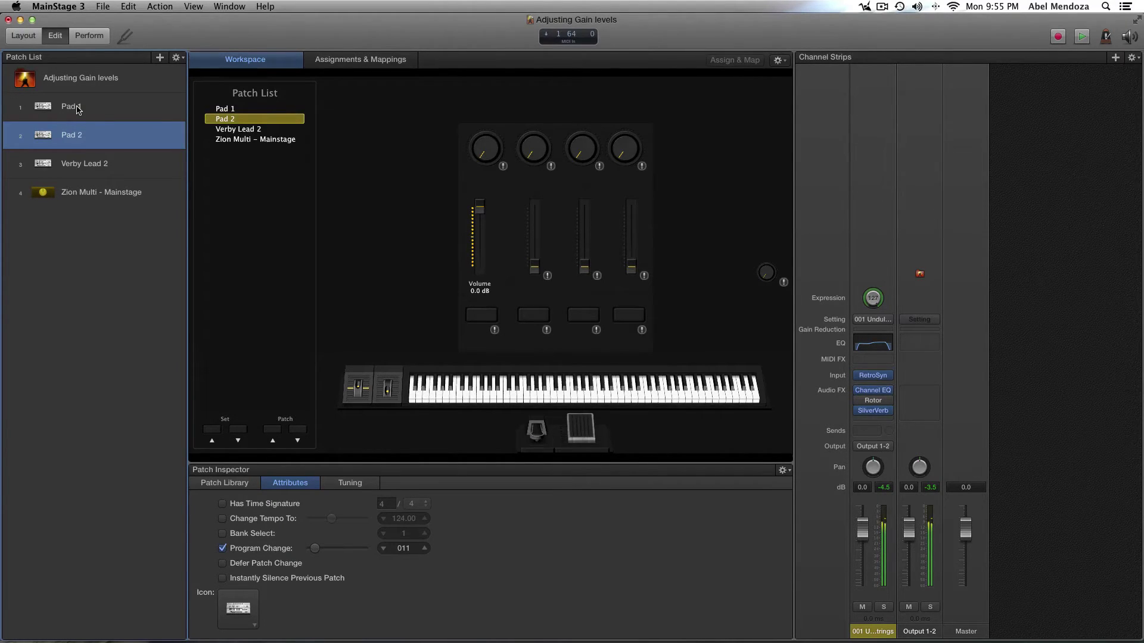
left_click(77, 110)
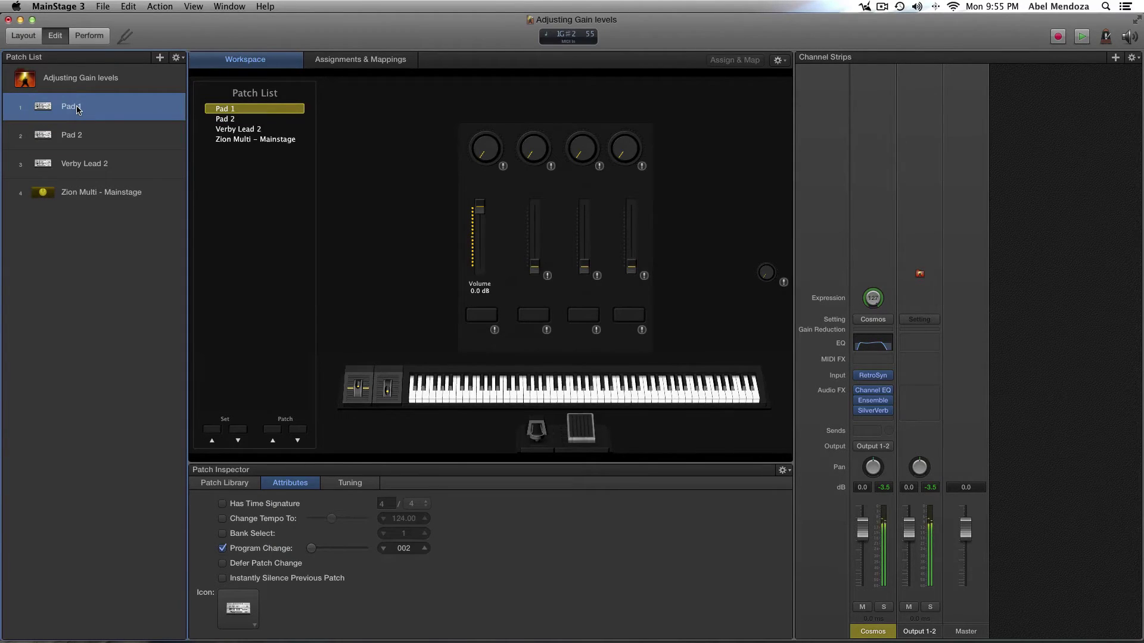
key("Down")
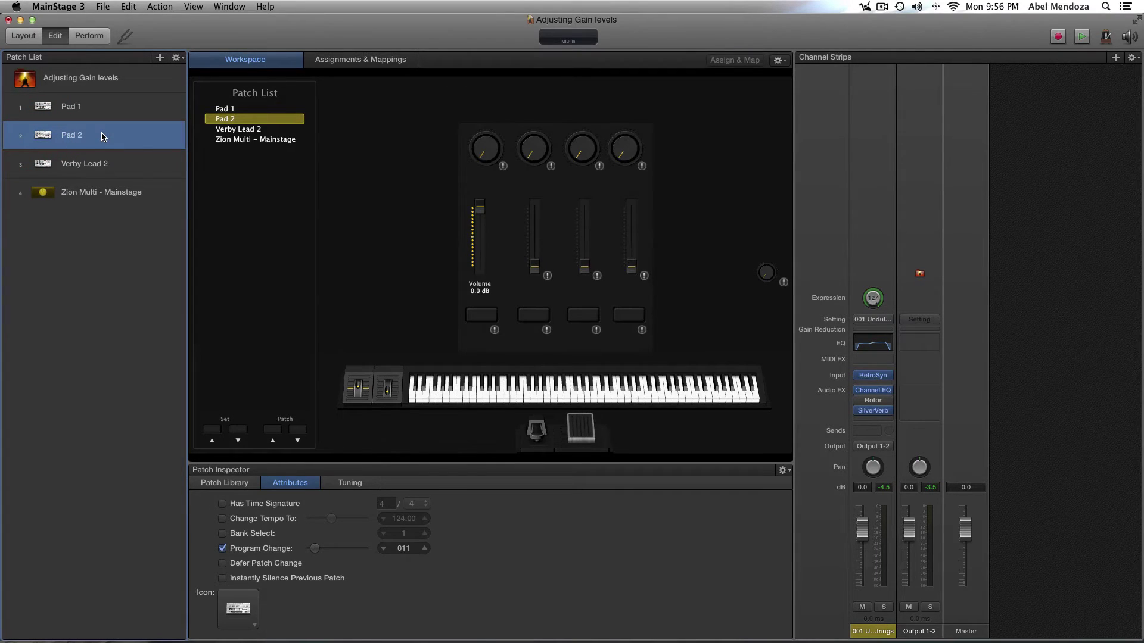
- Move to Verby Lead 2 and open its ES2 instrument window, shifted aside
key("Down")
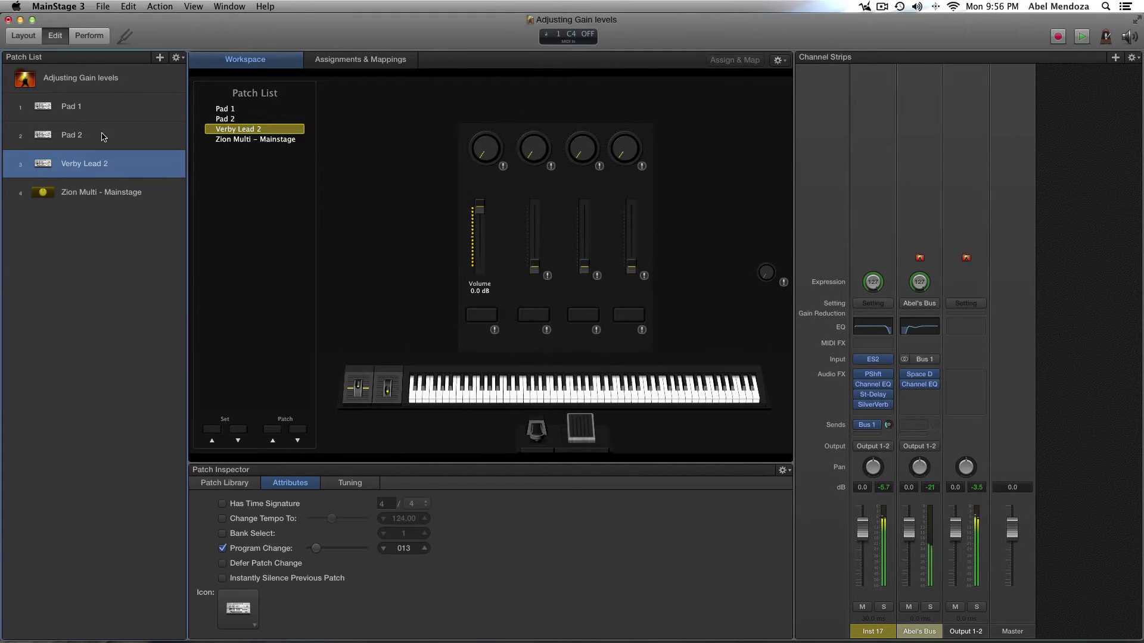
left_click(873, 360)
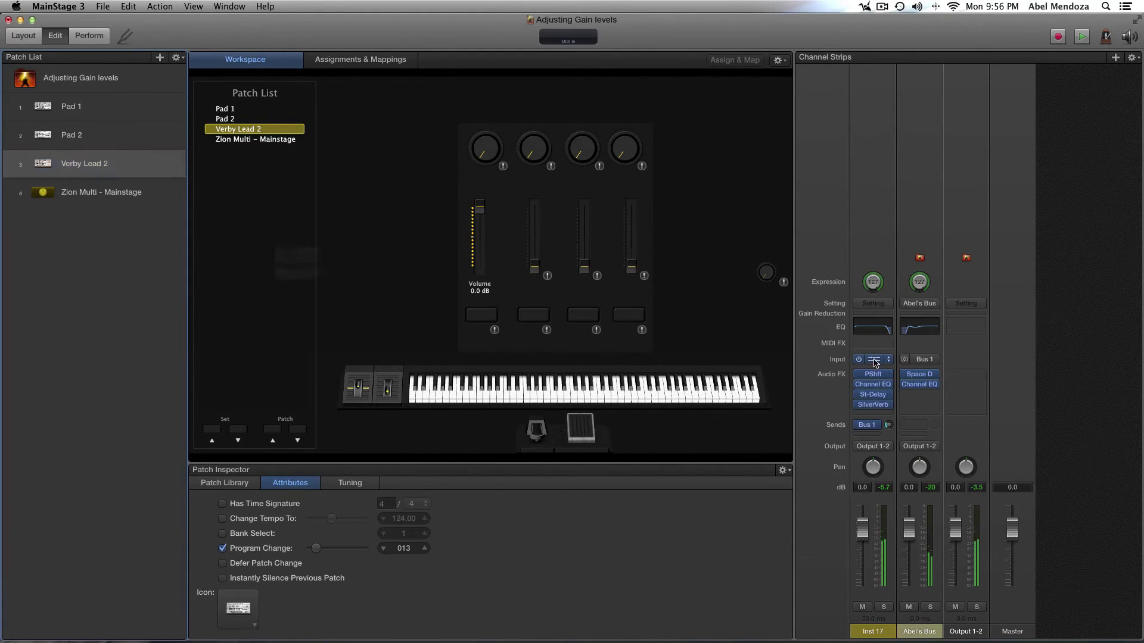
left_click_drag(337, 52, 479, 73)
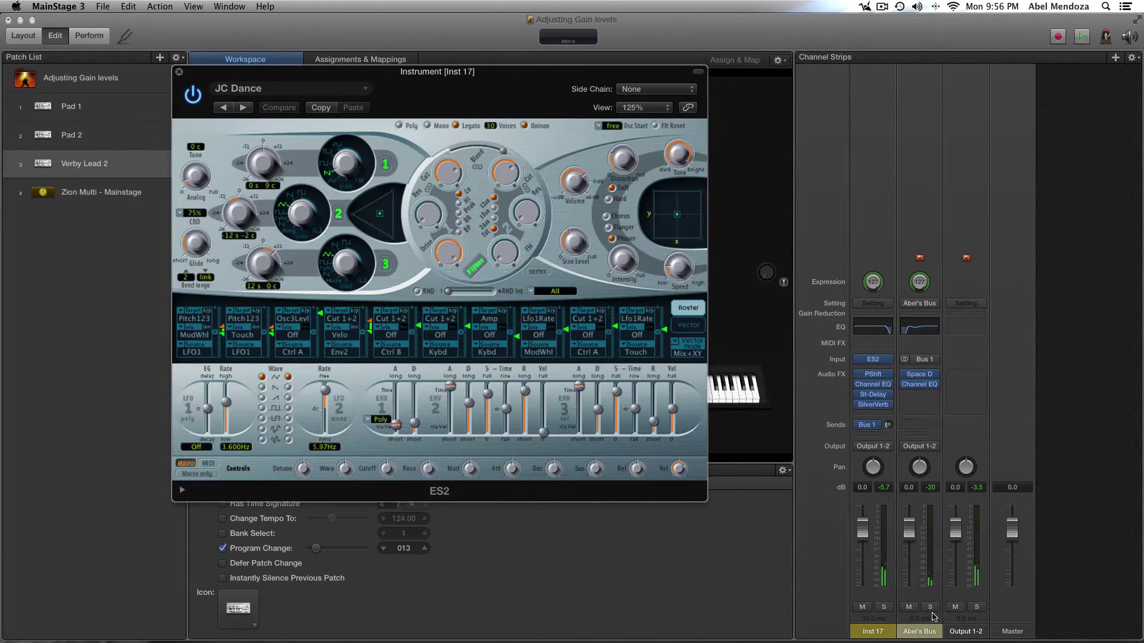
- Select the bus, Output 1-2 and Abel's Bus channel strips in turn
left_click(930, 633)
left_click(968, 632)
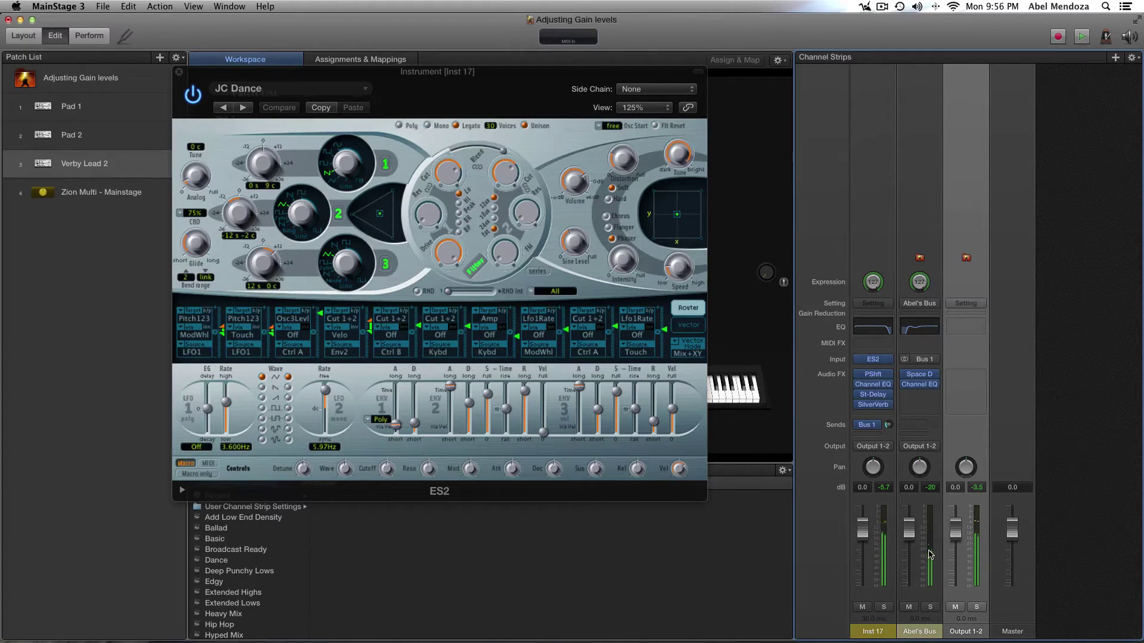
left_click(921, 633)
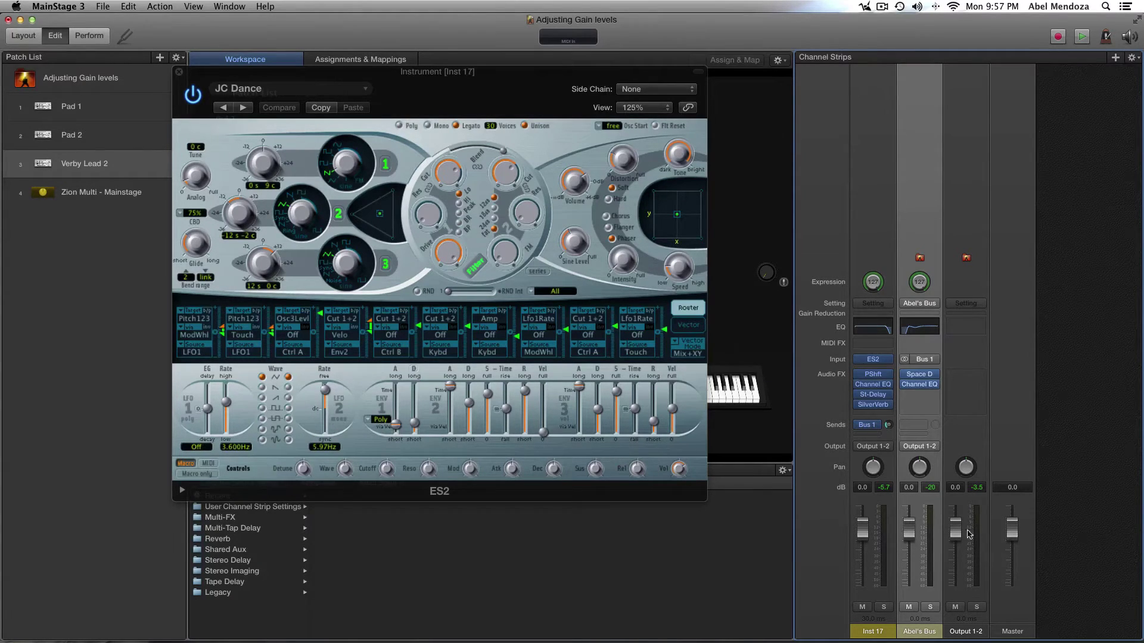
- Reselect the Verby Lead 2 patch, moving the ES2 editor aside and back
left_click_drag(414, 94, 519, 103)
left_click(60, 166)
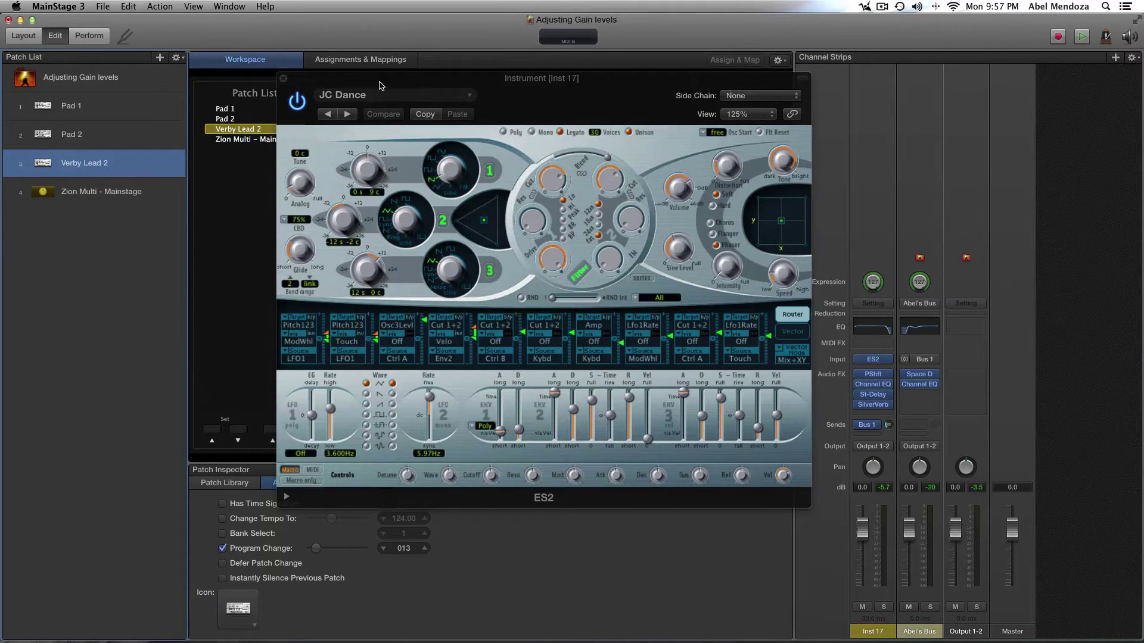
left_click_drag(563, 99, 483, 90)
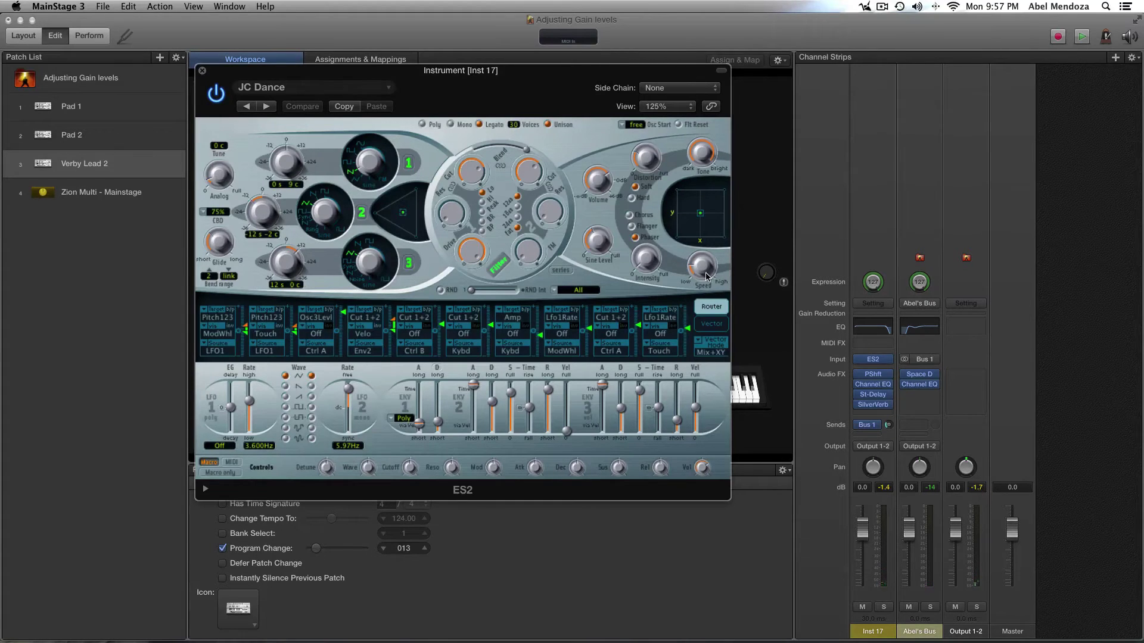
- Turn down the ES2 synth's volume, resetting the peak readouts to check the level
left_click_drag(596, 187, 597, 196)
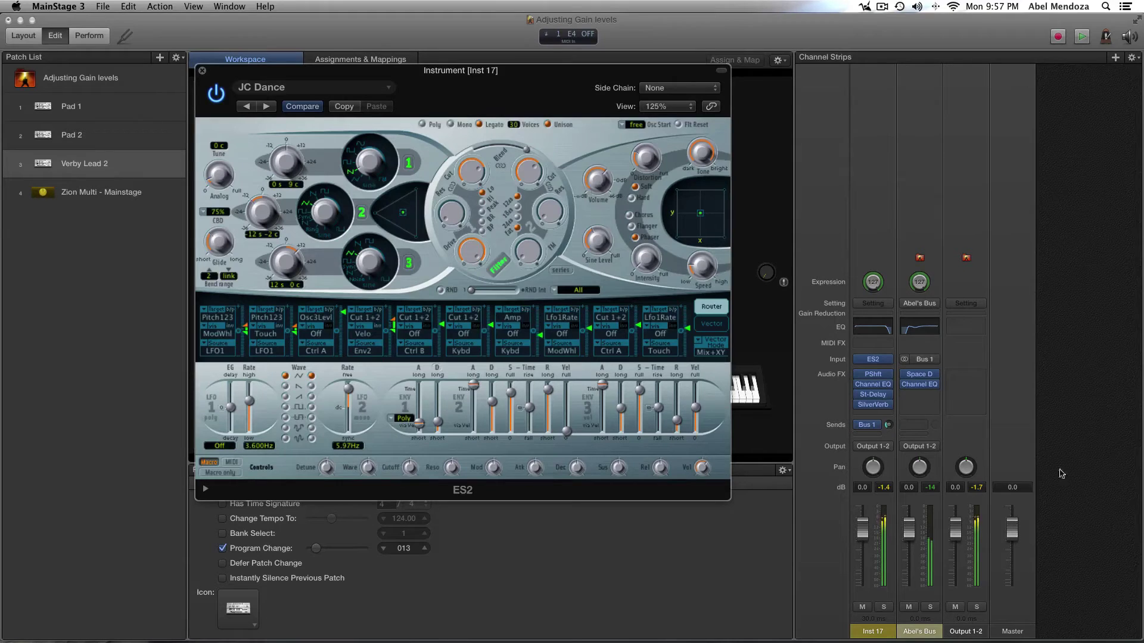
left_click(977, 489)
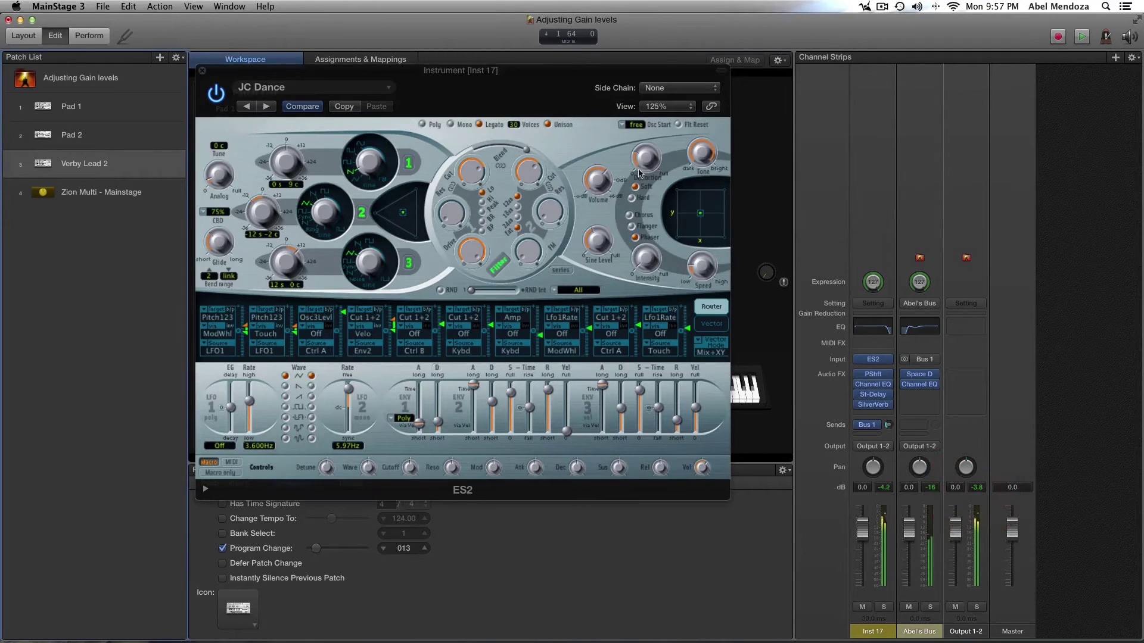
left_click(598, 183)
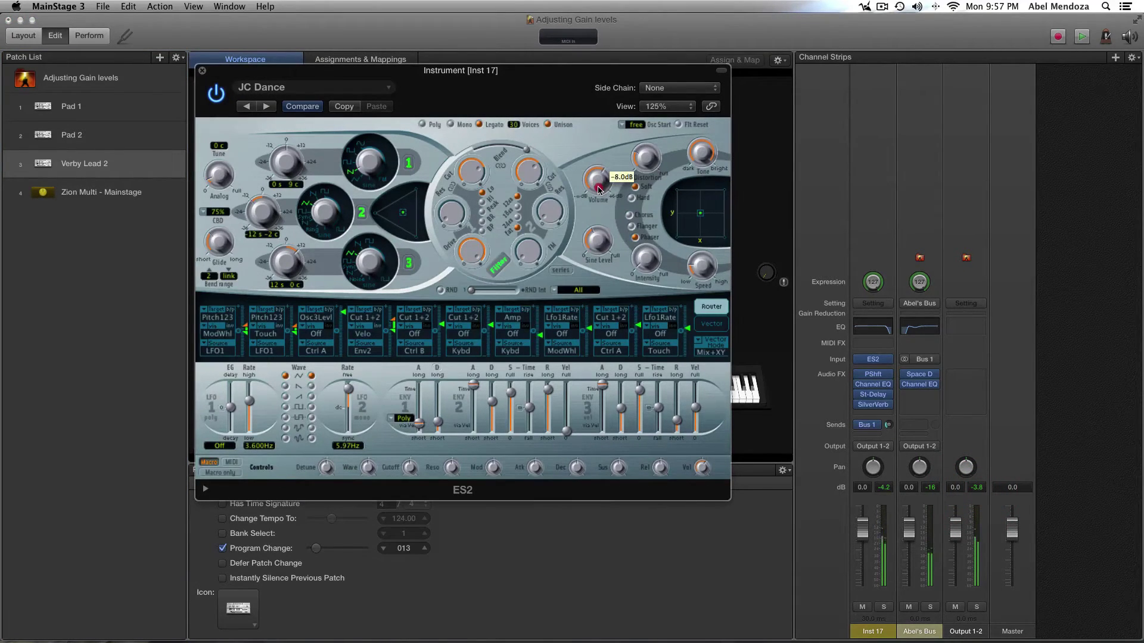
left_click(978, 491)
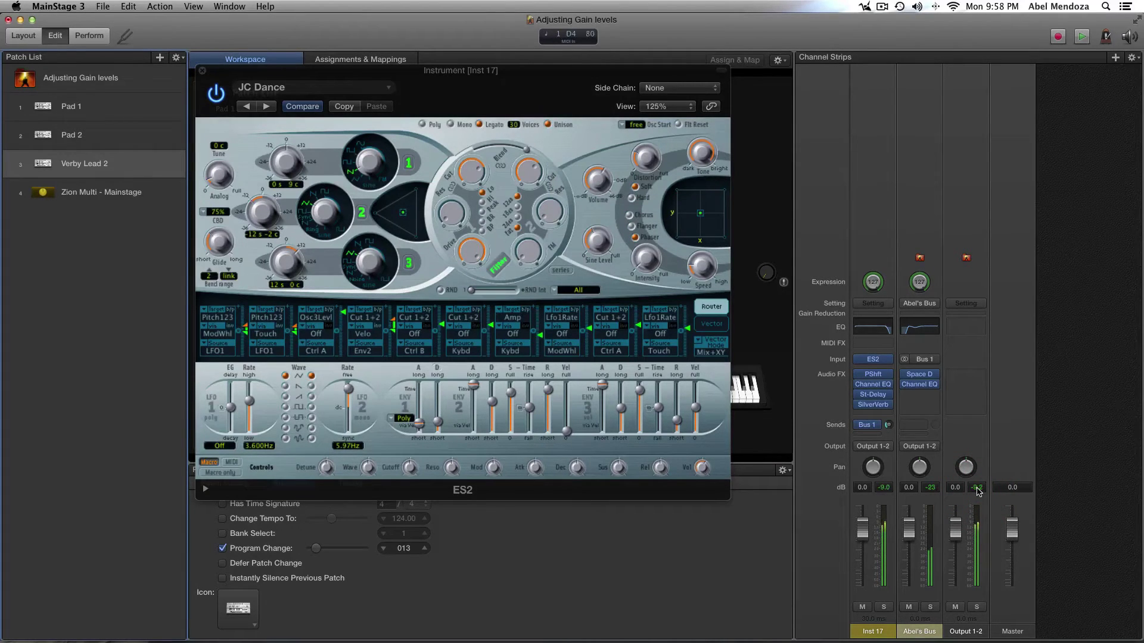
left_click(977, 491)
left_click(596, 183)
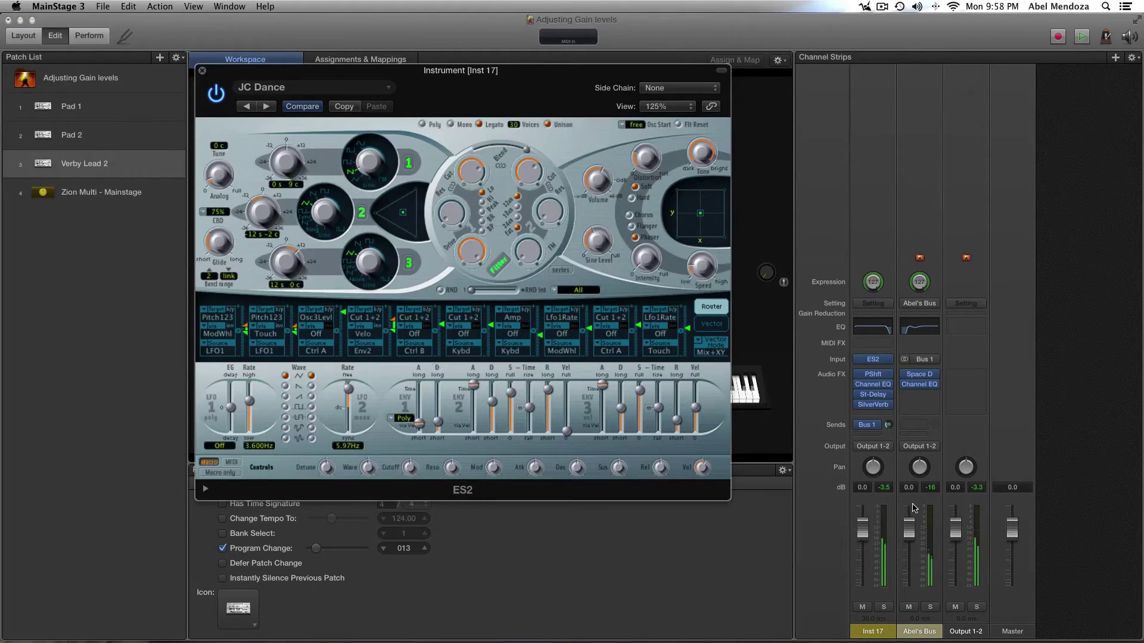
- Set the Abel's Bus fader to -4.8 dB and reset the peak readouts
left_click_drag(909, 533, 909, 547)
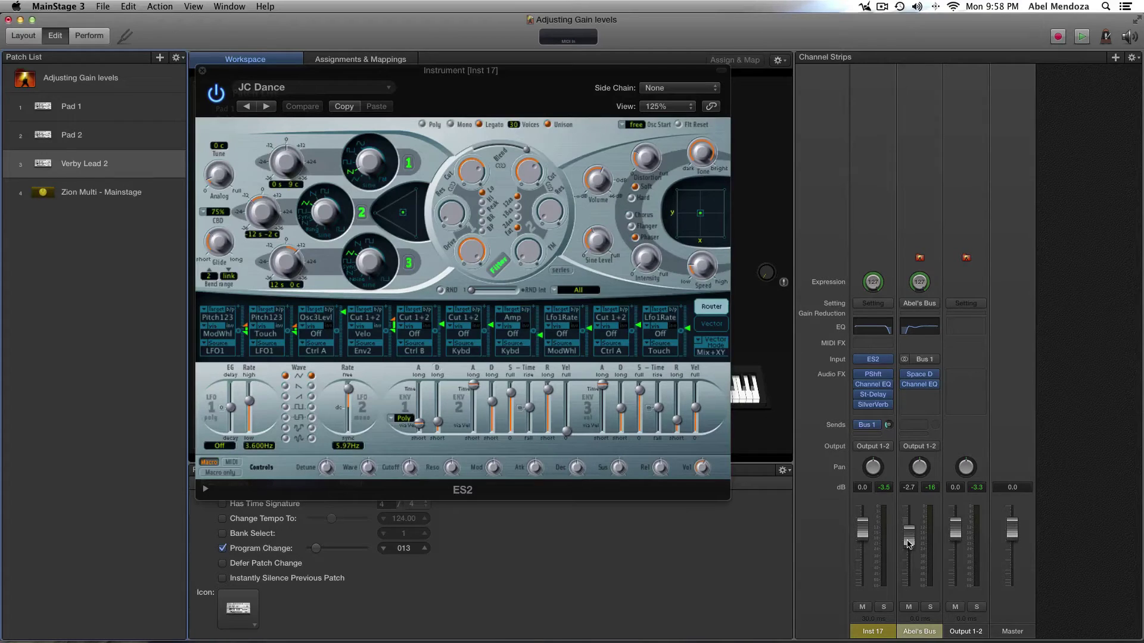
left_click_drag(909, 541, 910, 559)
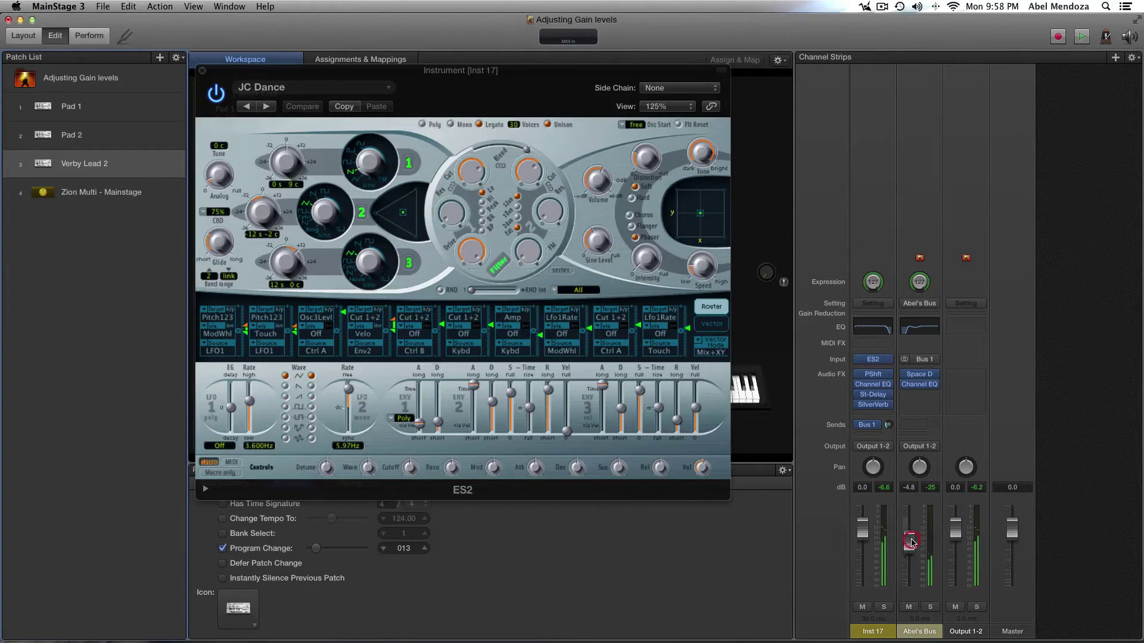
left_click_drag(909, 547, 910, 542)
left_click(977, 488)
- Close the ES2 editor and save the concert with File > Save
left_click(202, 71)
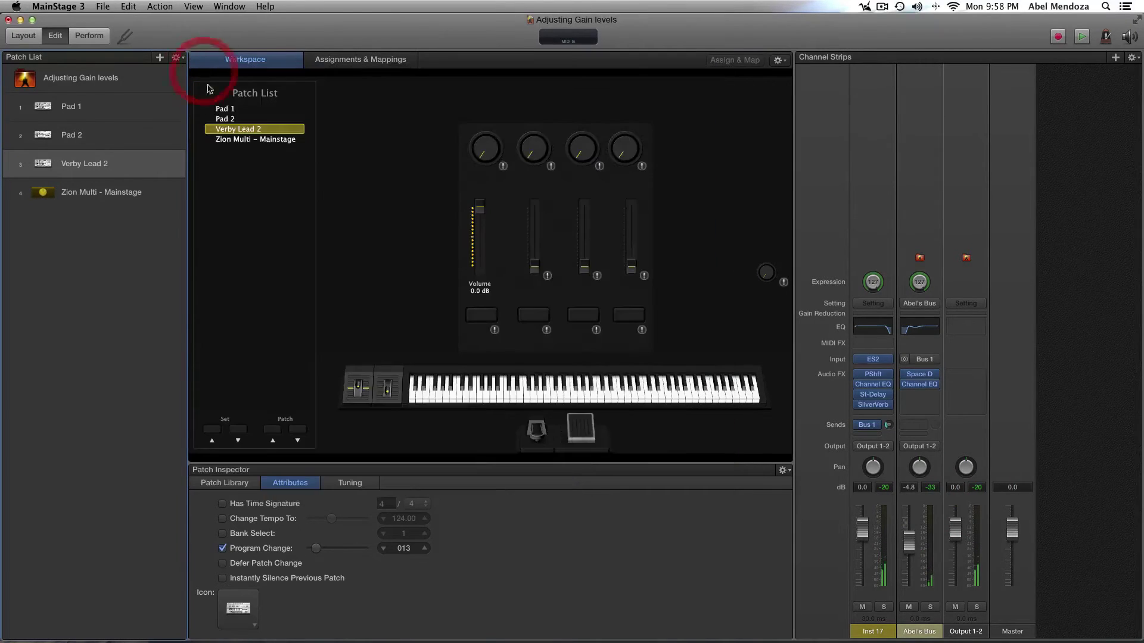
left_click(103, 6)
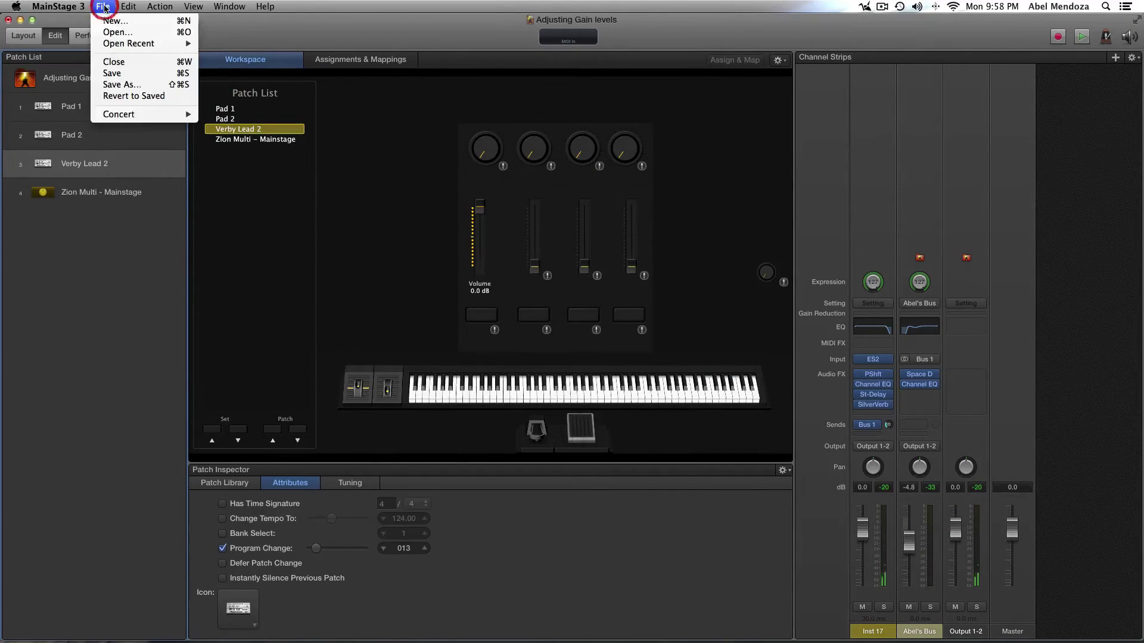
left_click(117, 73)
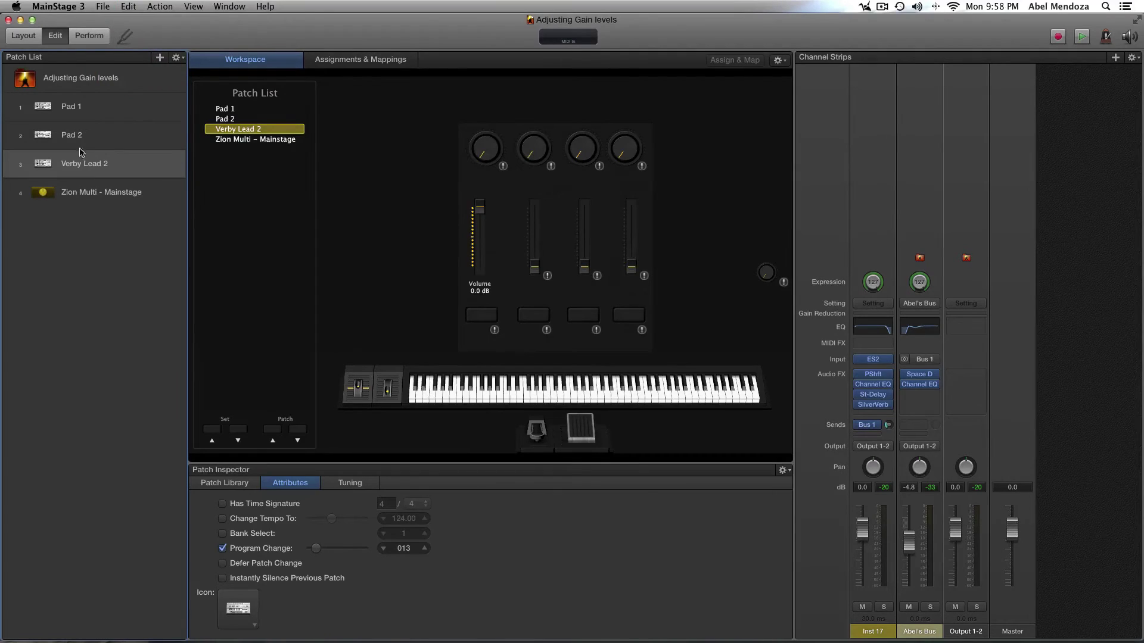
left_click(103, 162)
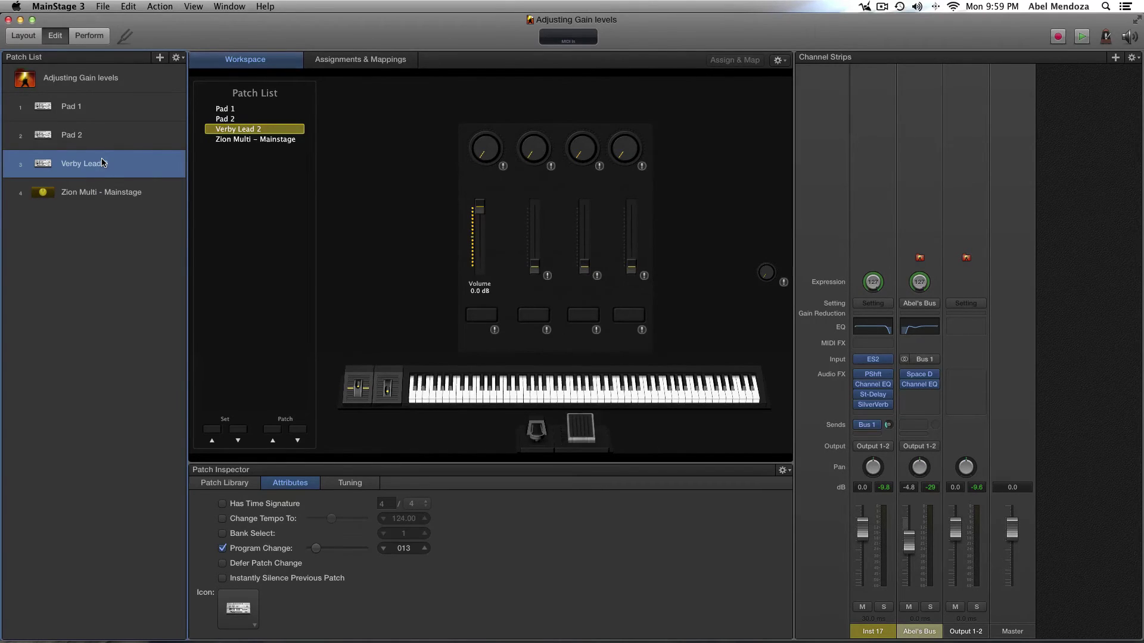
key("Up")
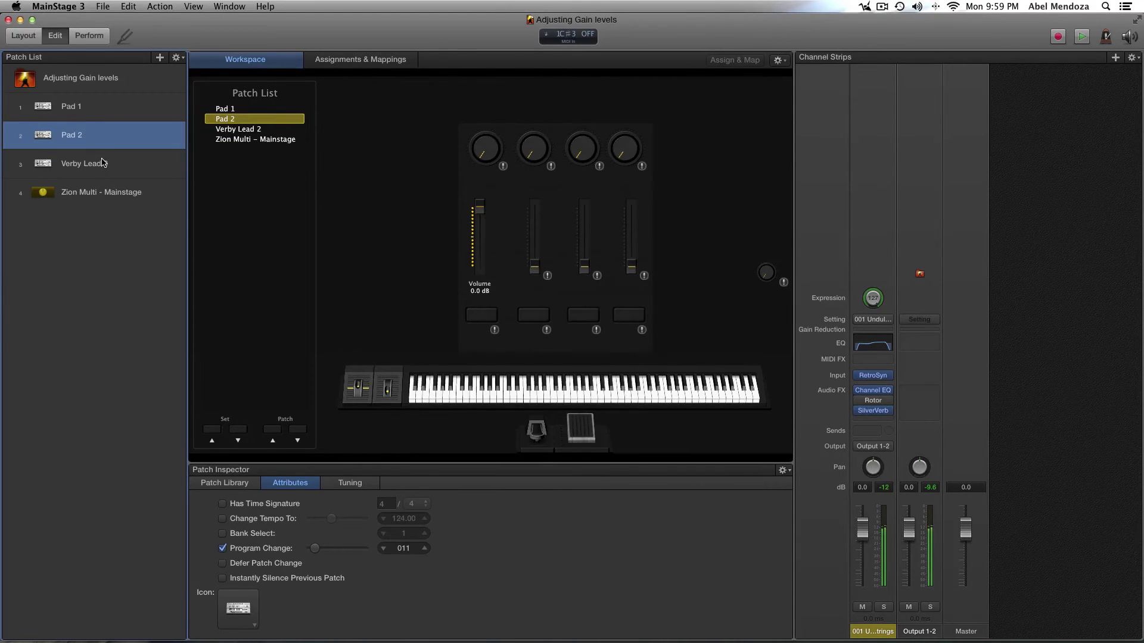
key("Up")
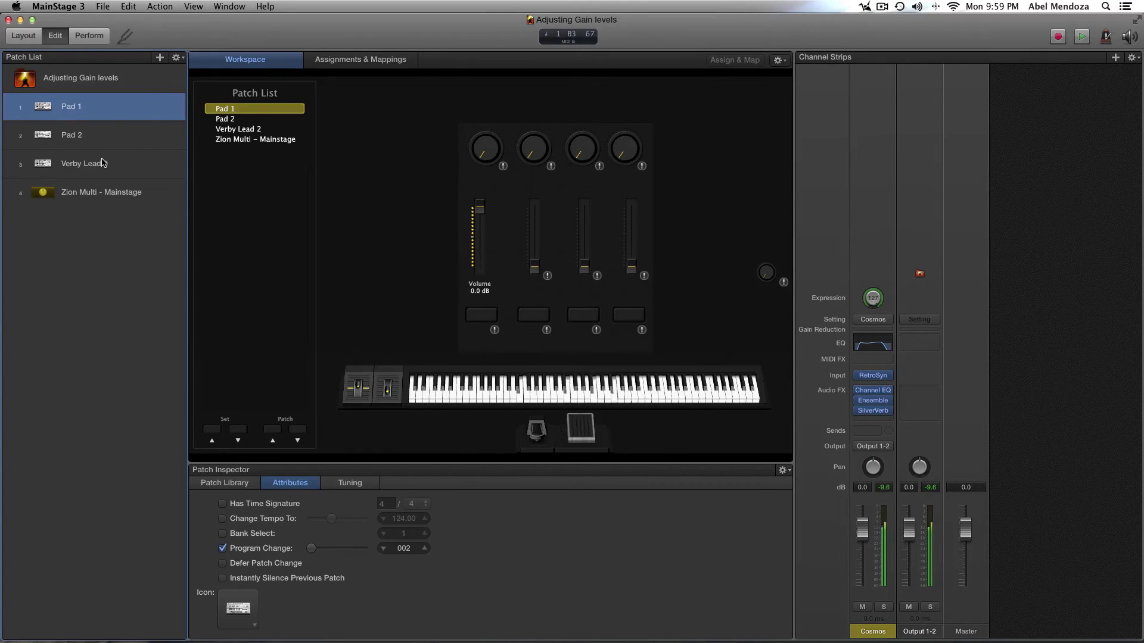
key("Down")
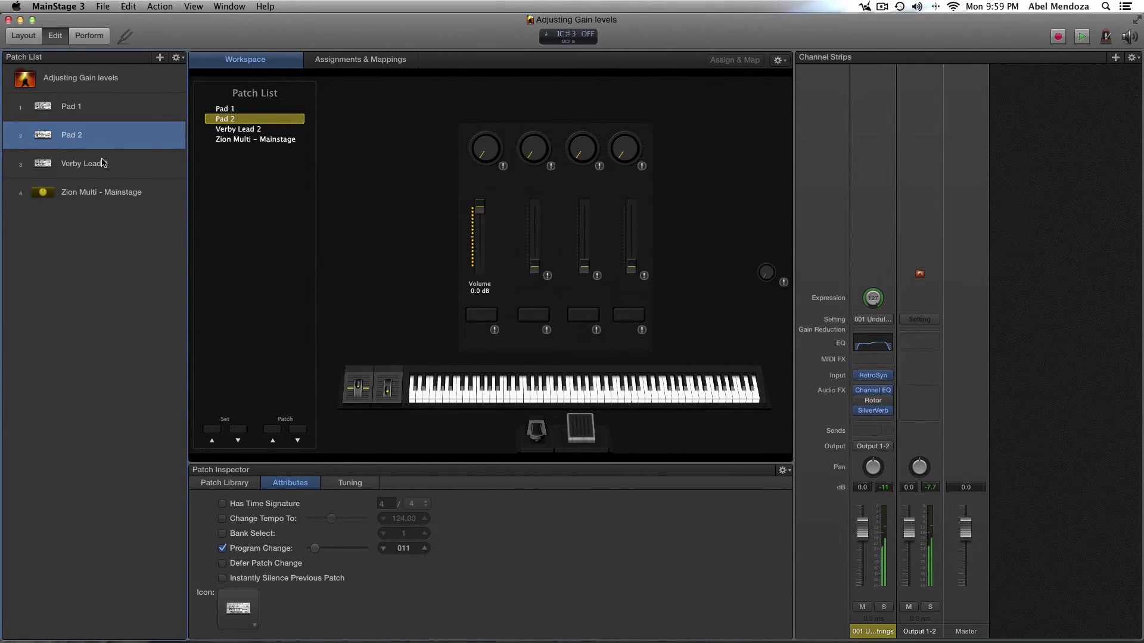
left_click(103, 163)
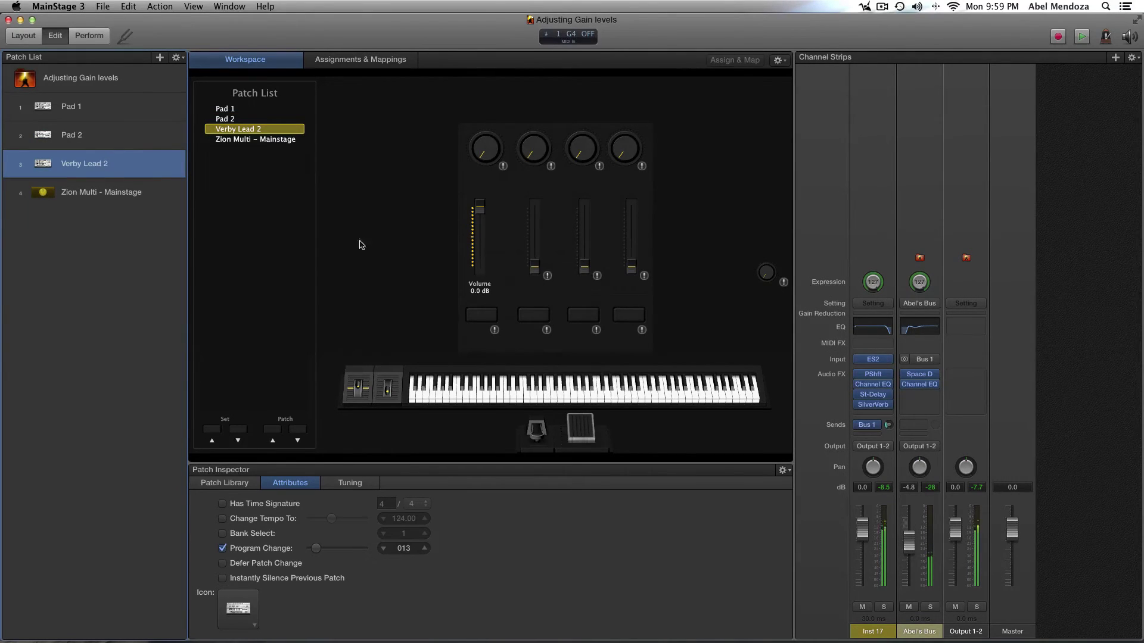
- Nudge Abel's Bus up to -4.0 dB and readjust the ES2 synth's volume
left_click_drag(914, 548, 911, 542)
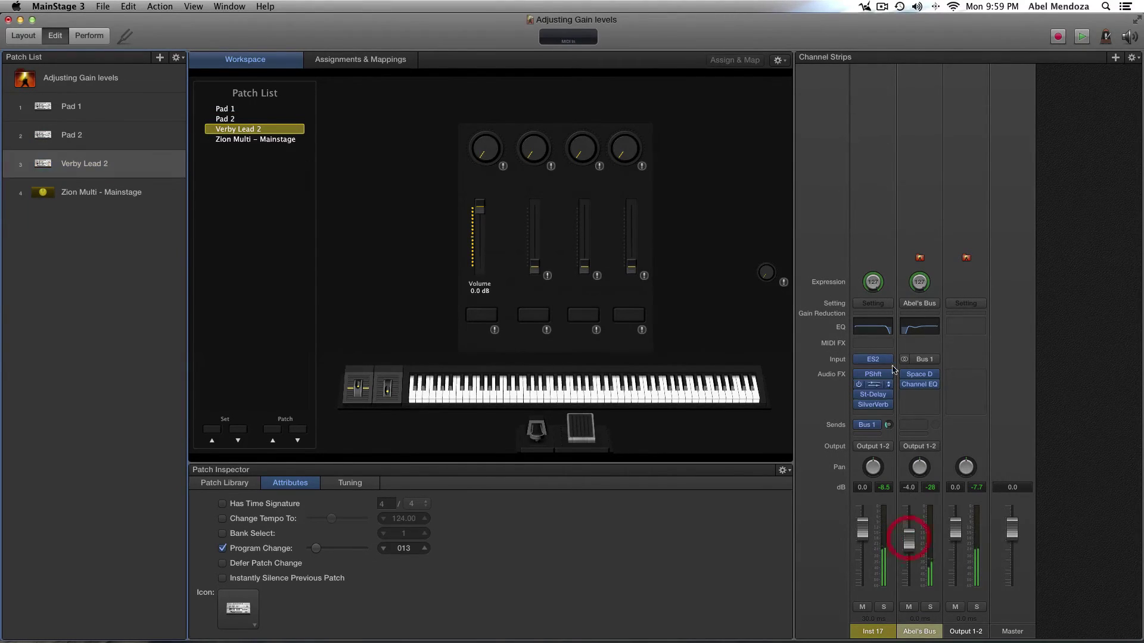
left_click(875, 361)
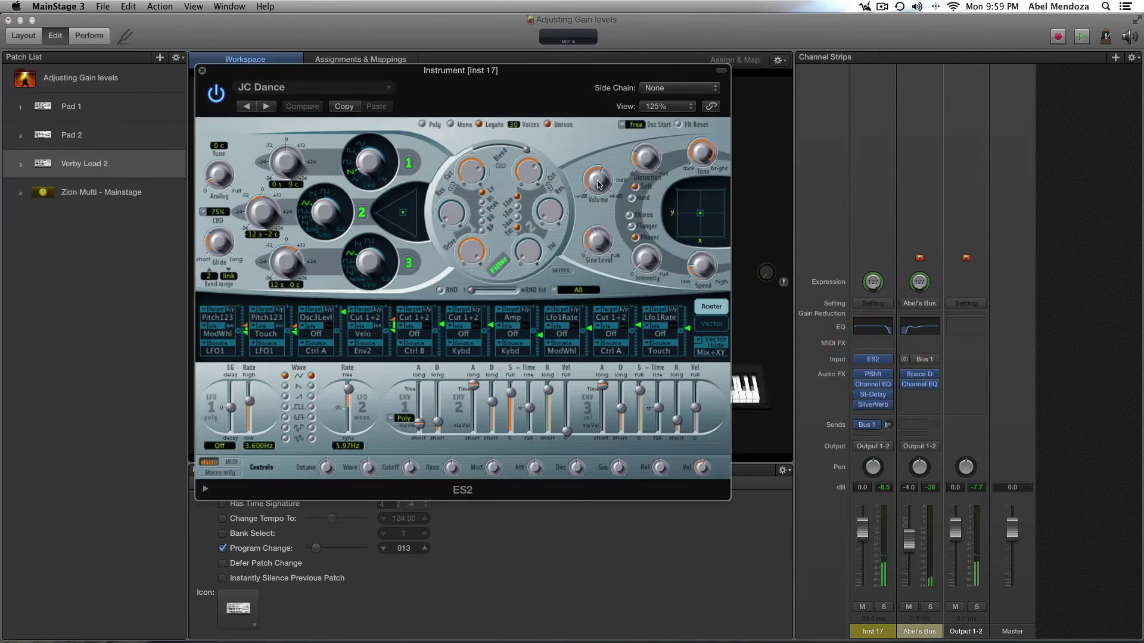
left_click(597, 181)
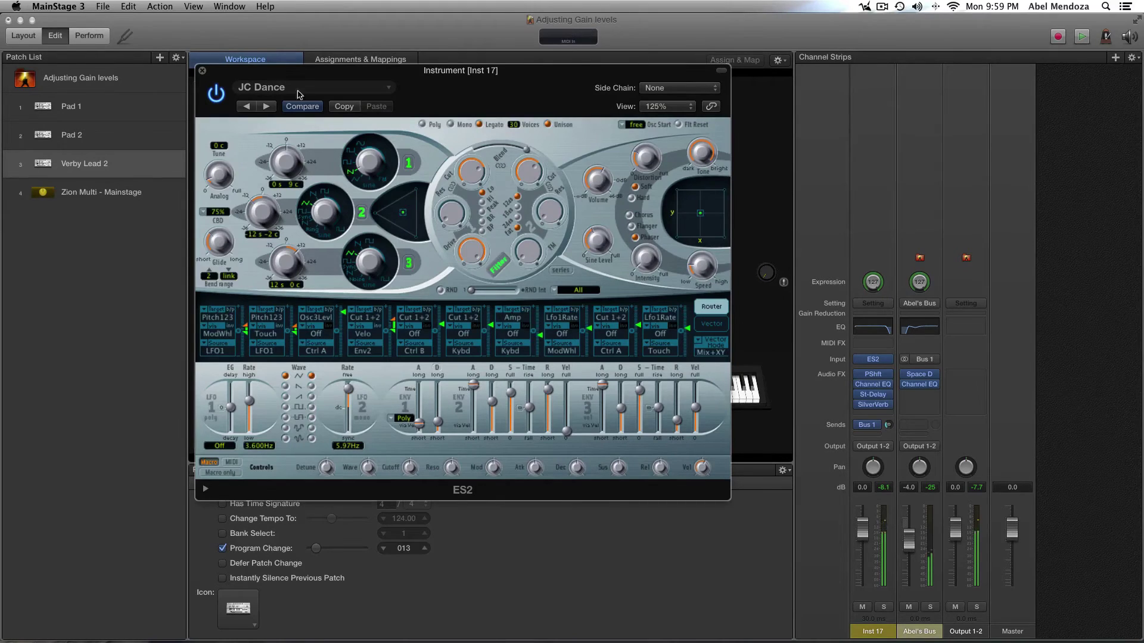
left_click_drag(591, 180, 599, 206)
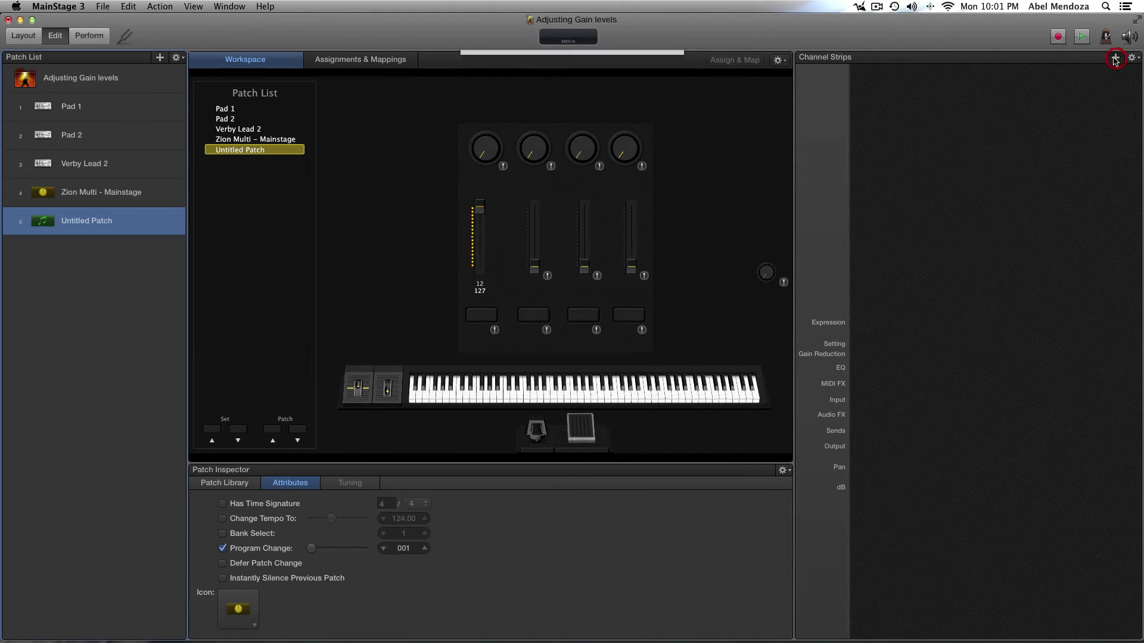
- Create the Inst 3 instrument channel strip and load Spectrasonics Omnisphere as its instrument
left_click(648, 216)
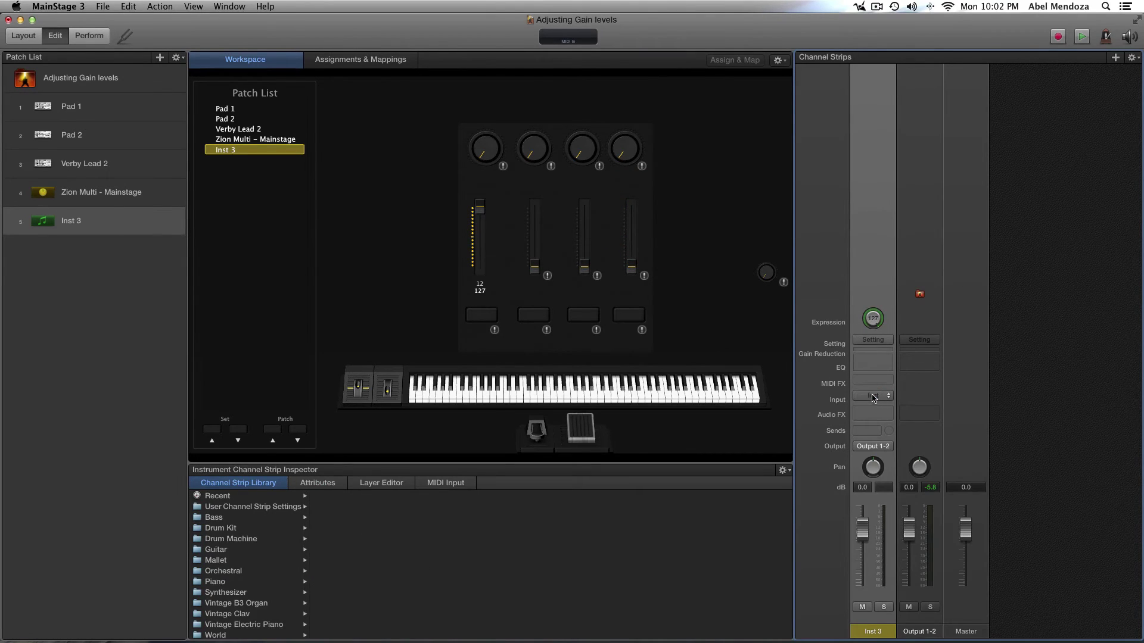
left_click(873, 396)
mouse_move(891, 614)
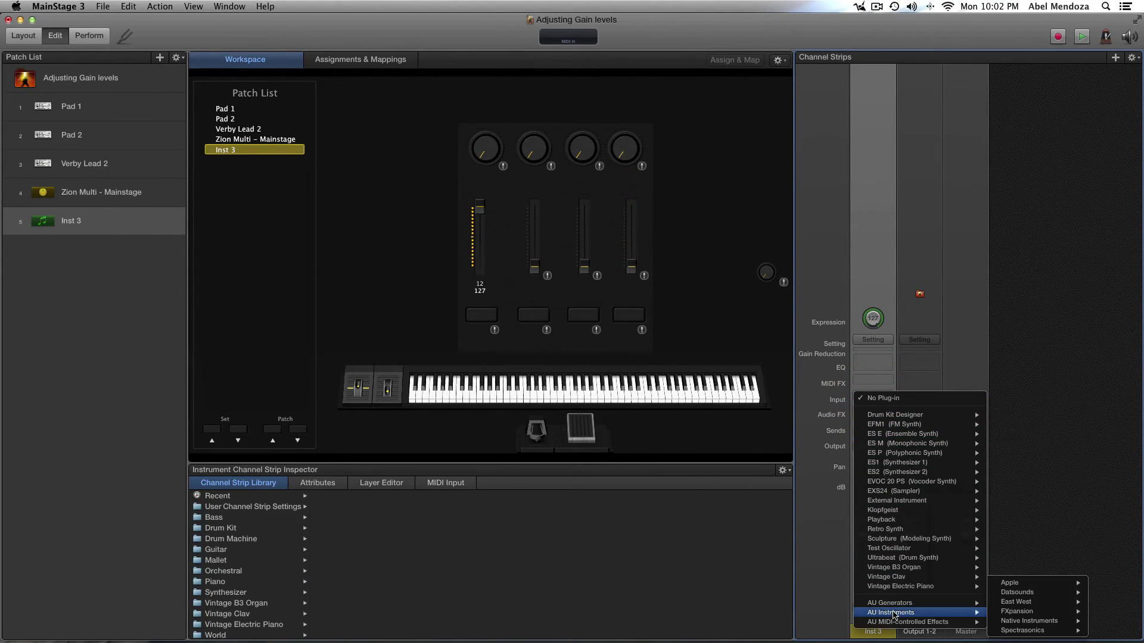
left_click(820, 520)
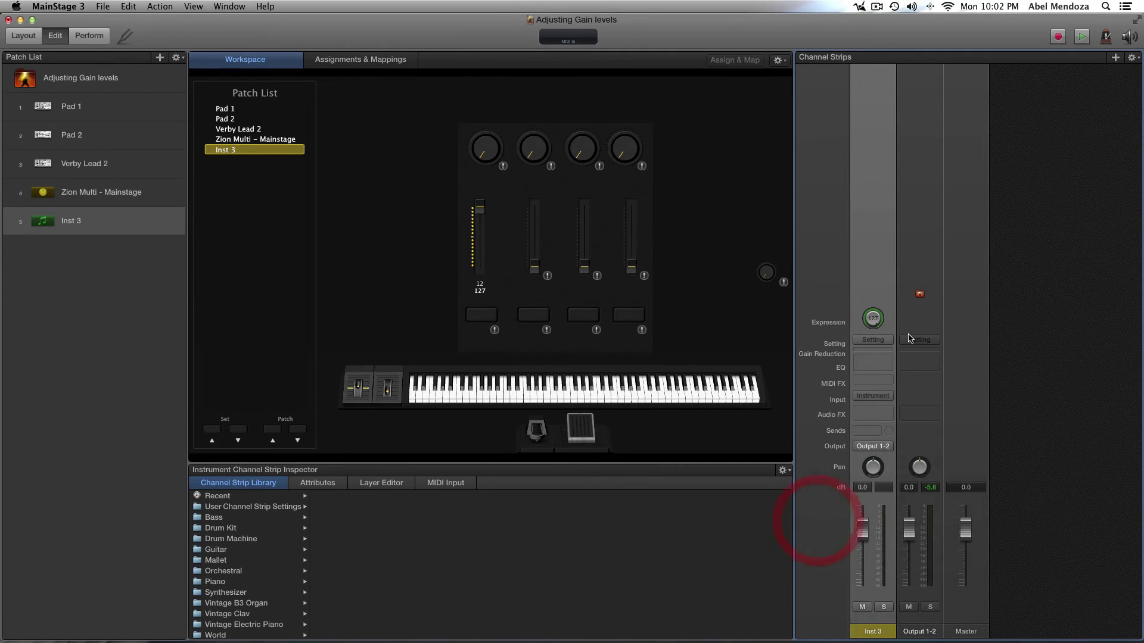
left_click(873, 396)
mouse_move(891, 612)
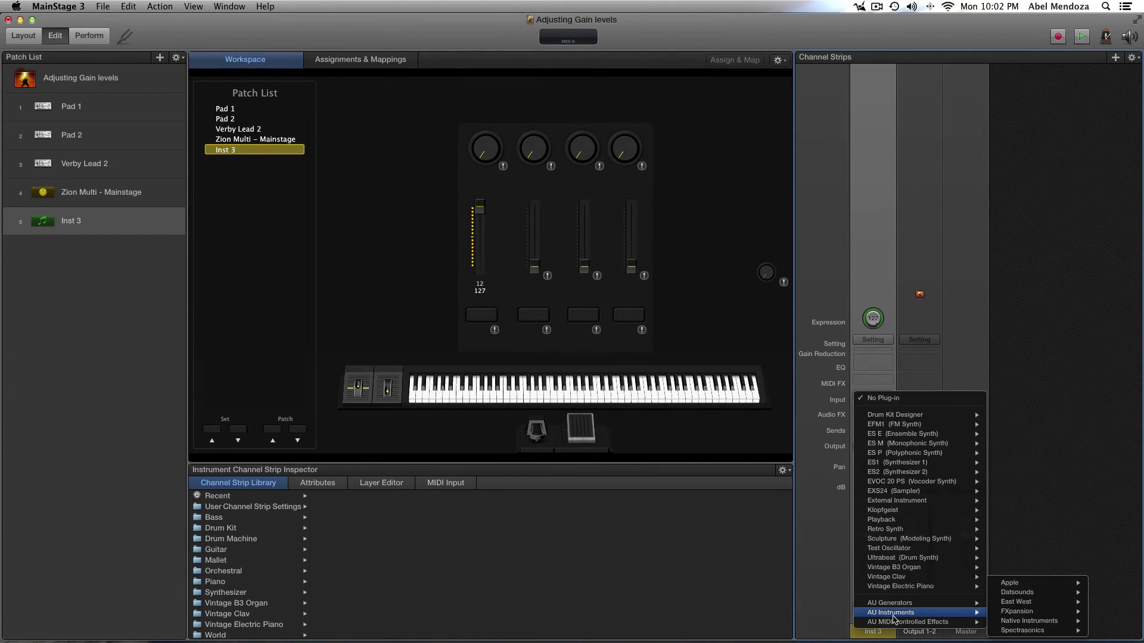
mouse_move(1024, 632)
mouse_move(938, 631)
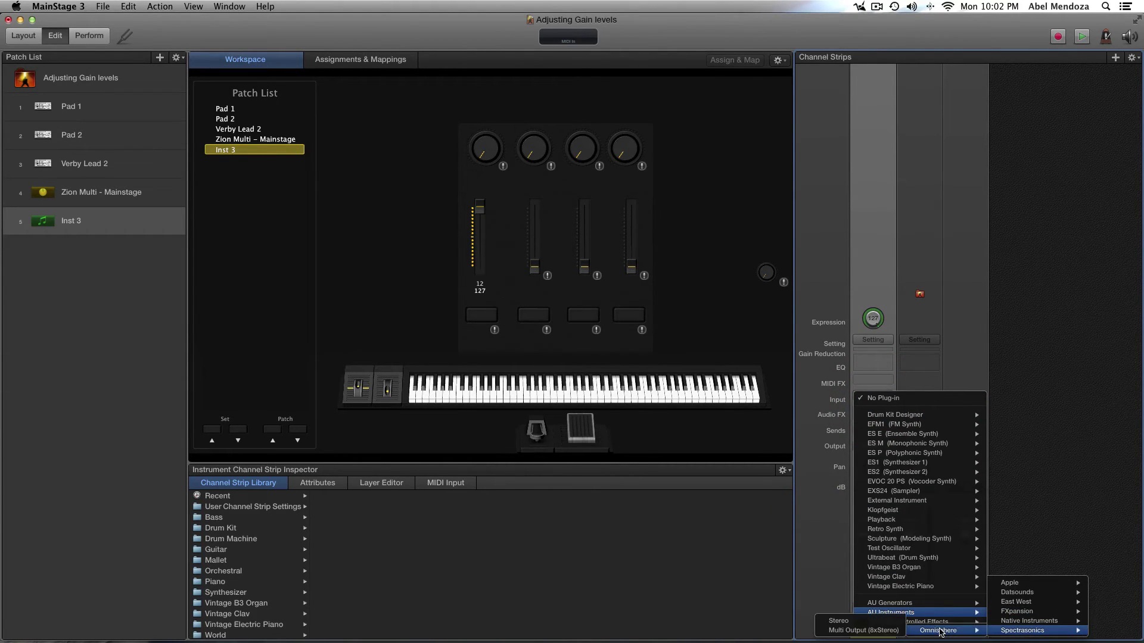
left_click(849, 620)
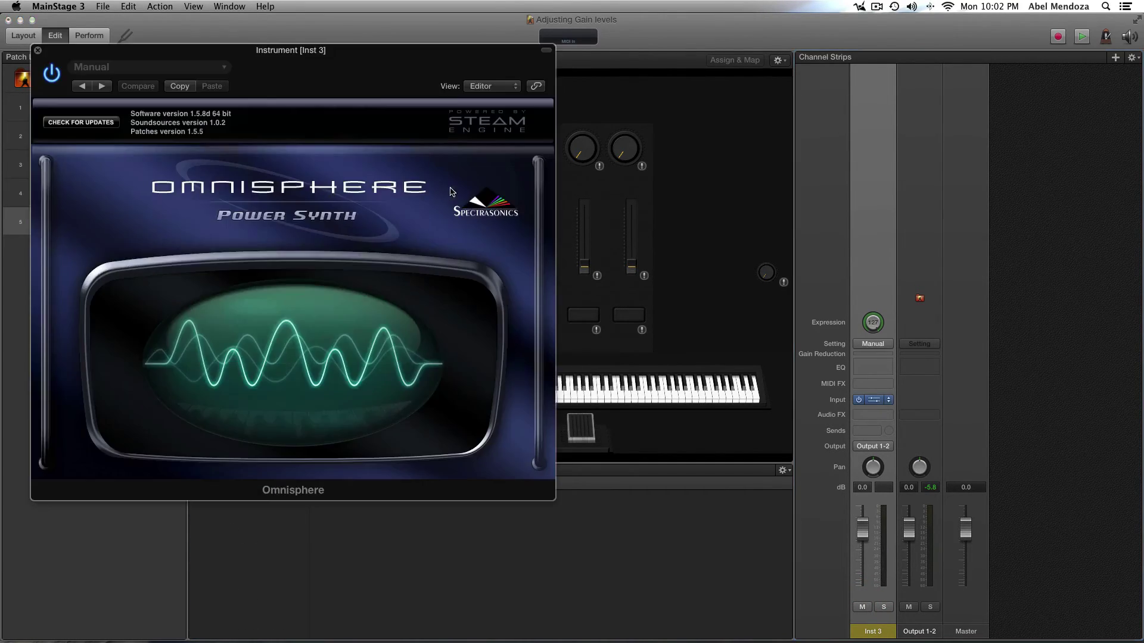
- Load the I Surrender Stack Pads patch in Omnisphere on Inst 3 and close its window
left_click(352, 87)
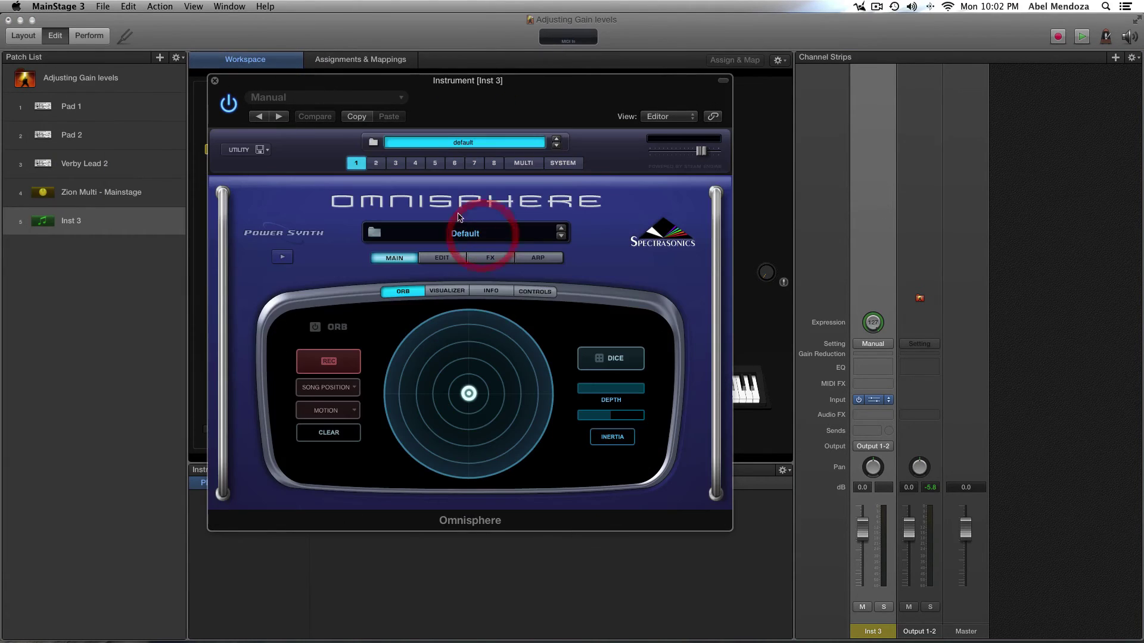
left_click(297, 102)
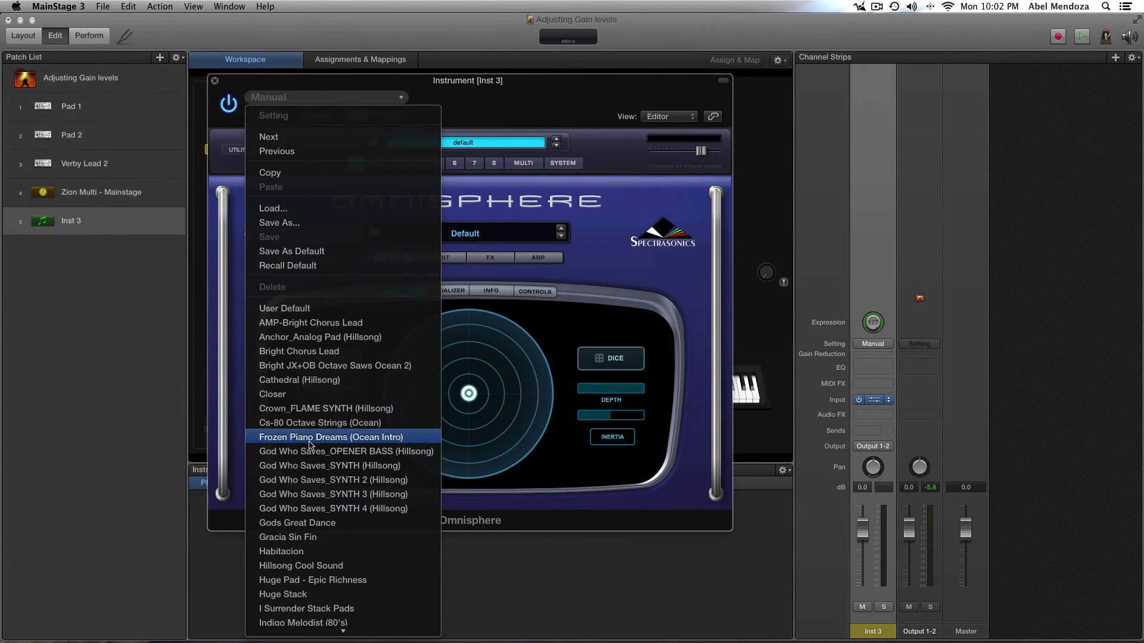
scroll(306, 442, "down", 2)
scroll(306, 445, "down", 3)
scroll(306, 448, "down", 1)
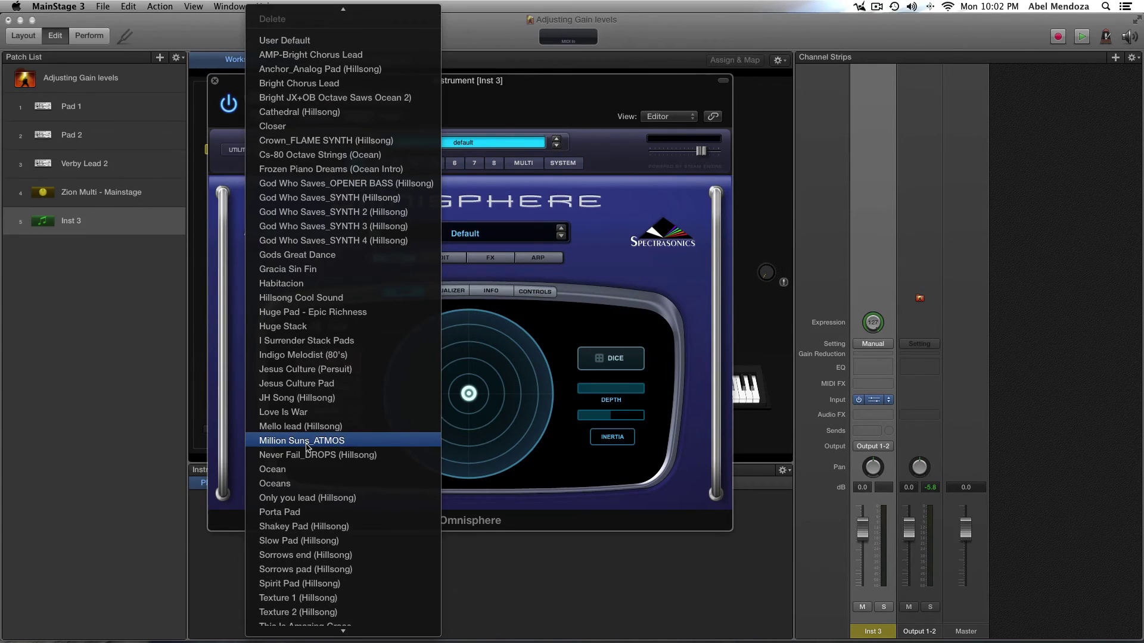
scroll(306, 447, "down", 1)
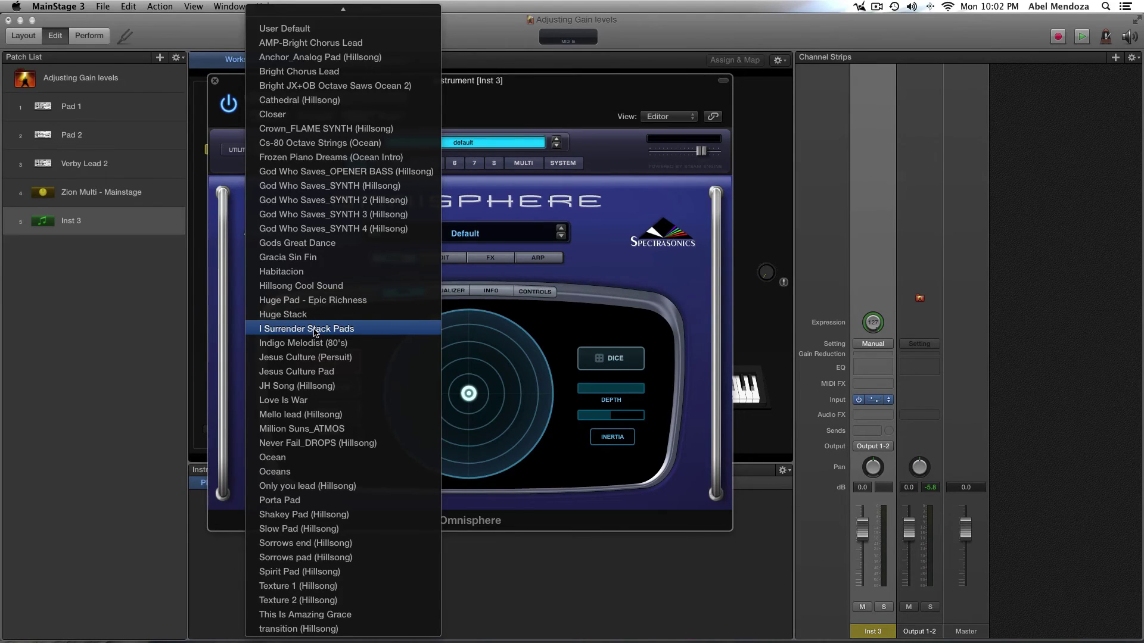
left_click(315, 332)
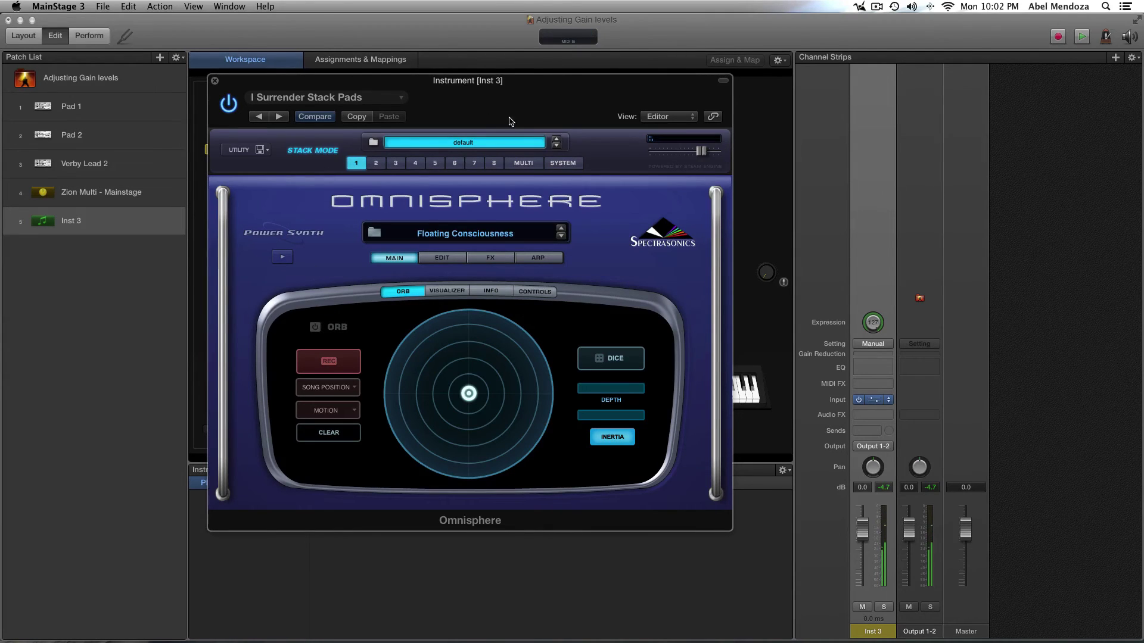
left_click(215, 81)
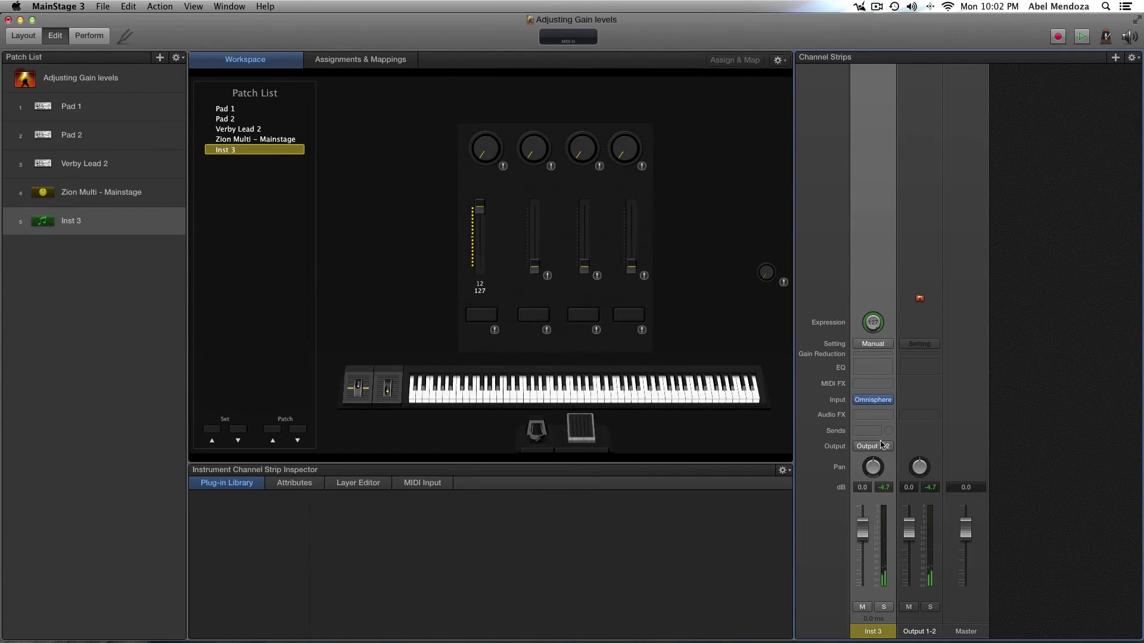
- Reopen Omnisphere's controls and set its master output volume to about 0.11 dB
left_click(870, 401)
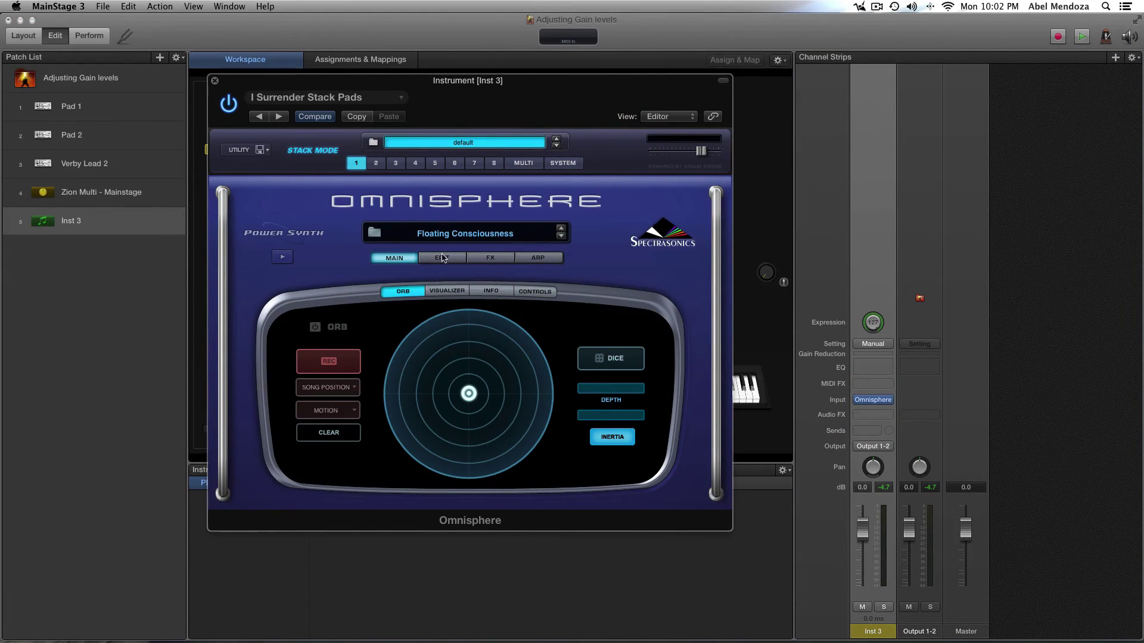
left_click(532, 293)
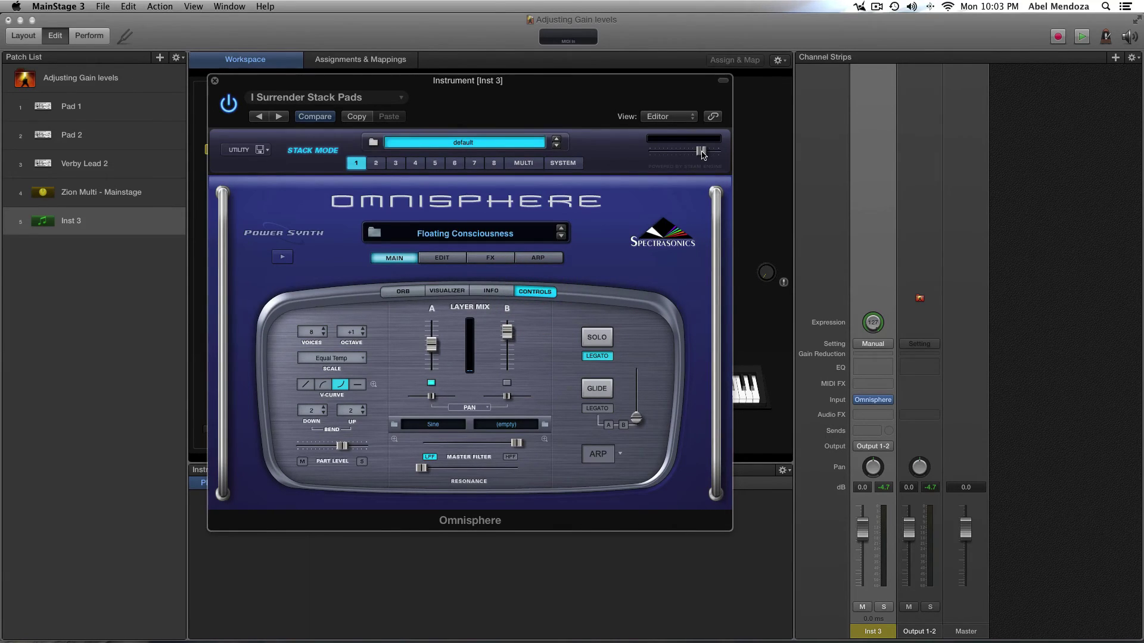
left_click_drag(702, 153, 689, 152)
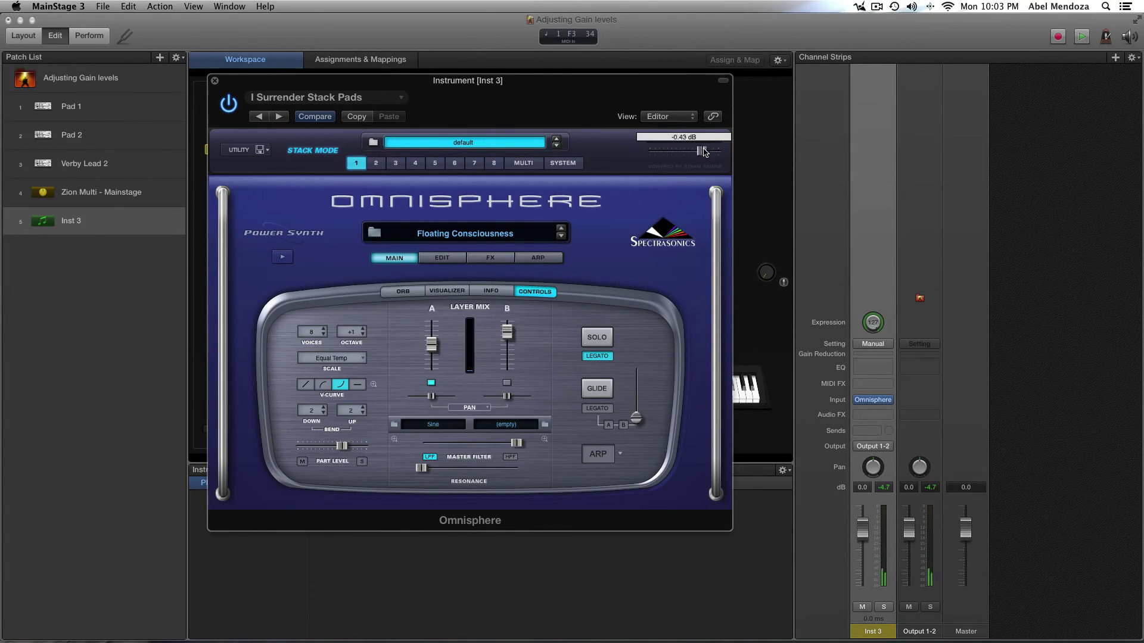
left_click_drag(689, 151, 669, 152)
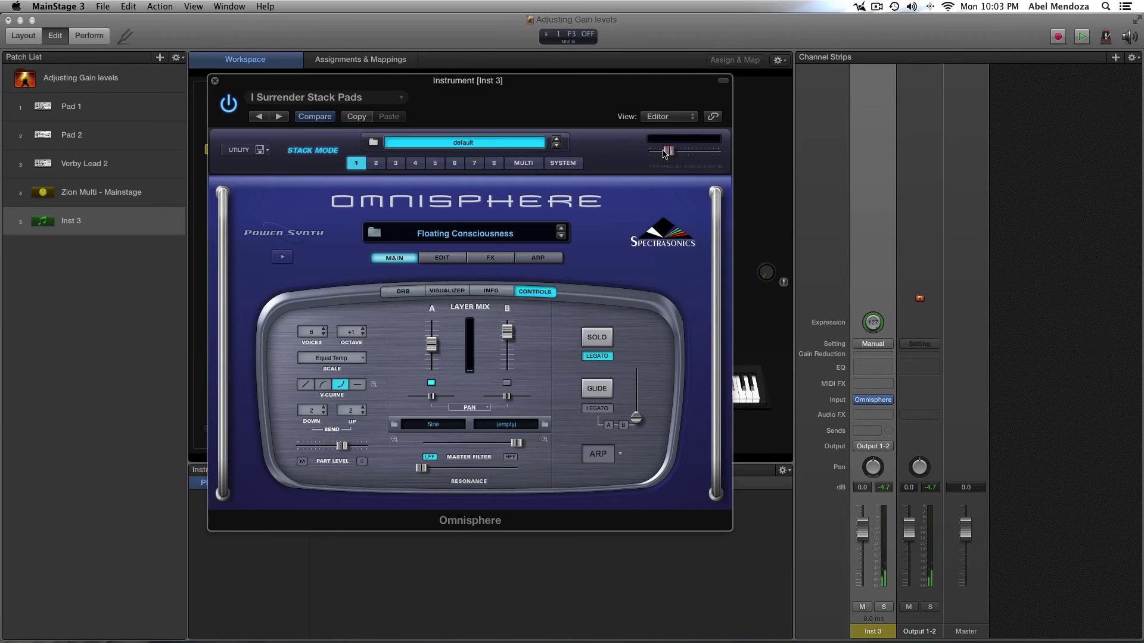
left_click_drag(559, 100, 453, 121)
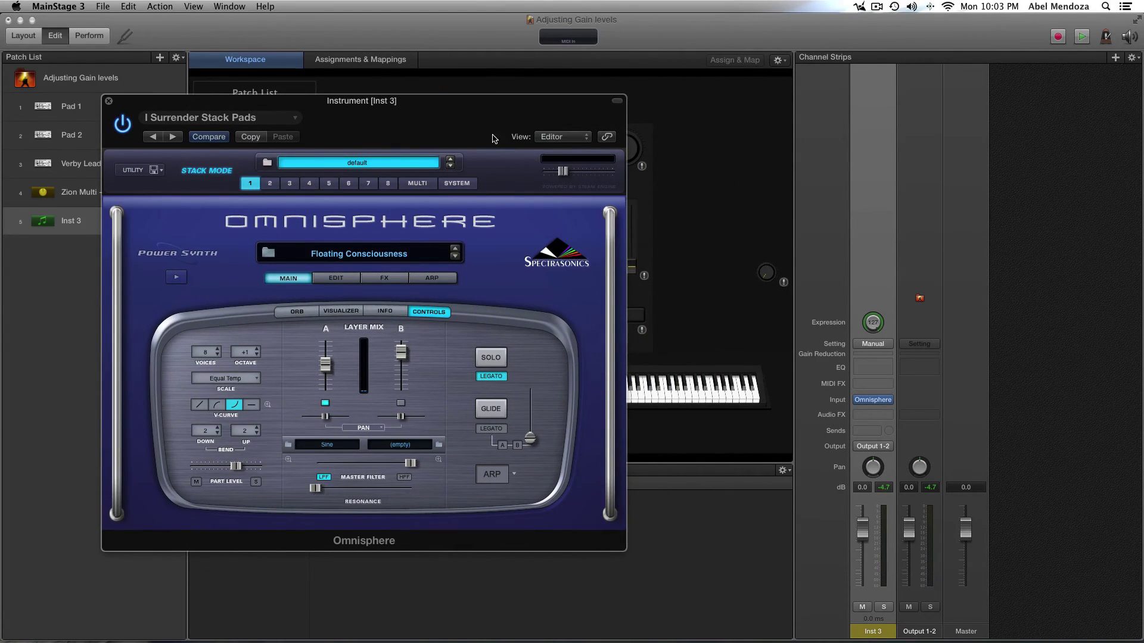
mouse_move(492, 135)
left_mouse_down()
mouse_move(615, 226)
mouse_move(614, 216)
left_mouse_up()
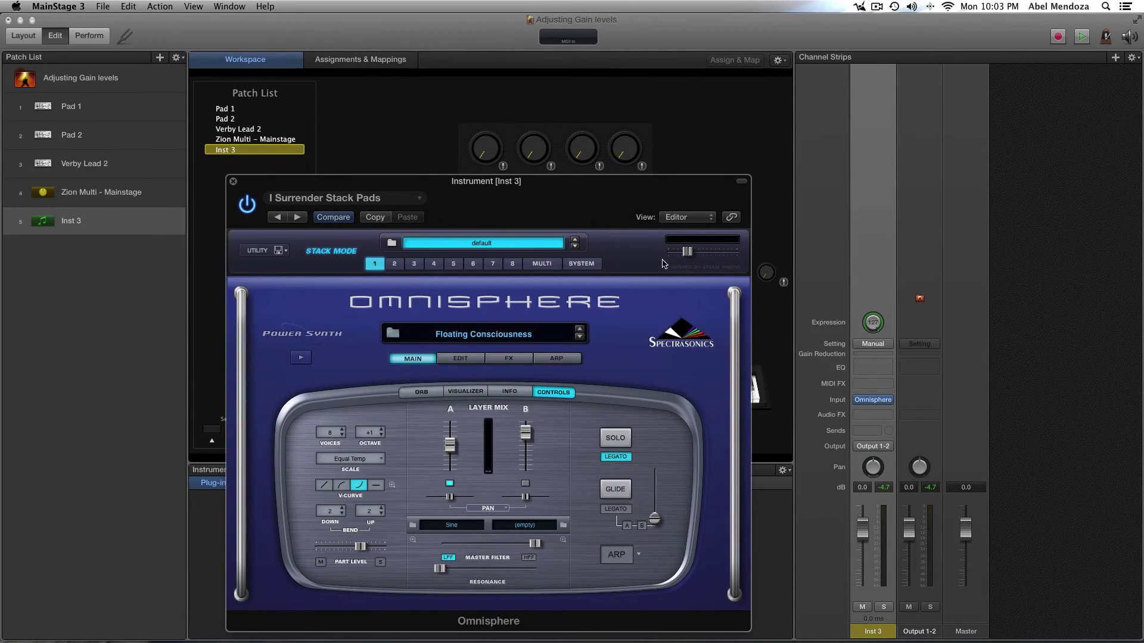
left_click_drag(687, 252, 723, 254)
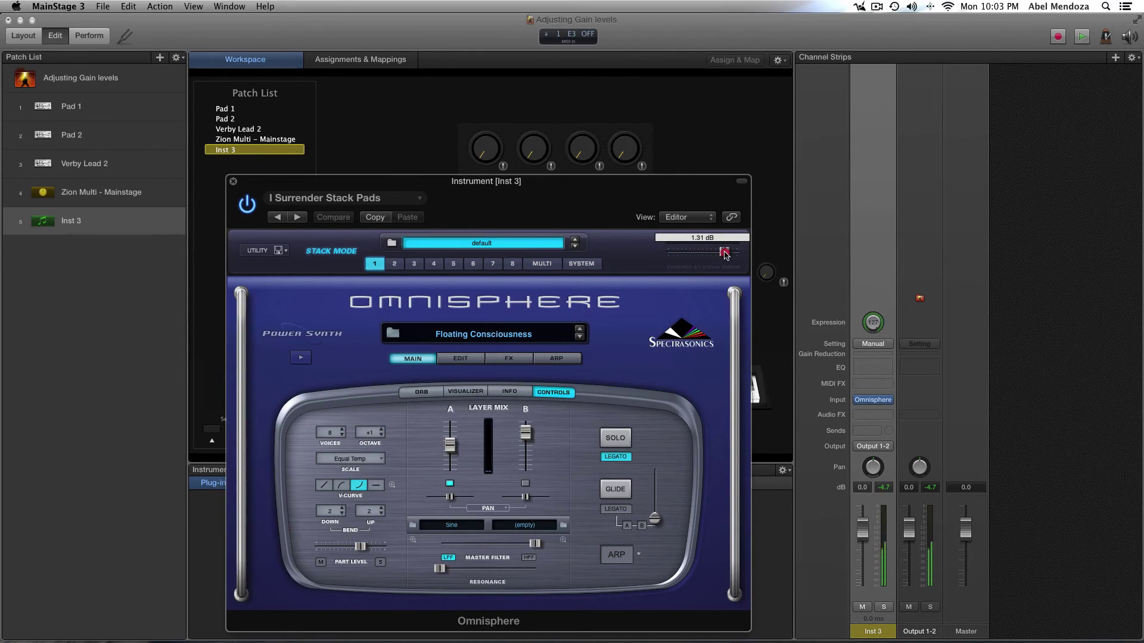
left_click_drag(723, 254, 723, 255)
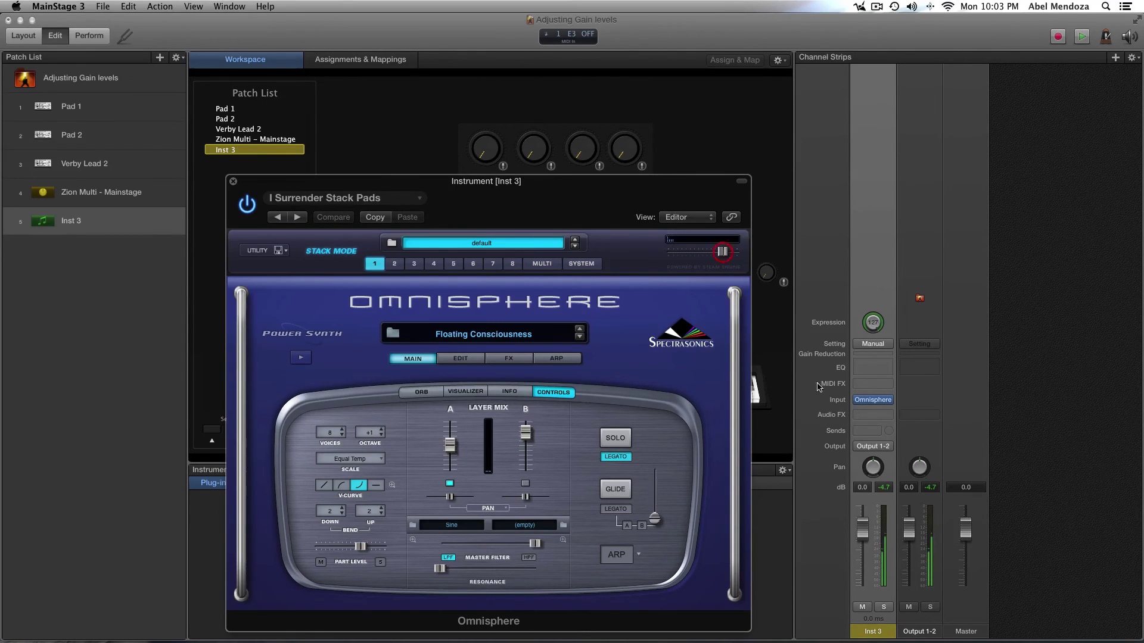
- Trim Omnisphere's volume with fresh peak readings until Inst 3 peaks near -6.6 dB, and close Omnisphere
left_click(926, 495)
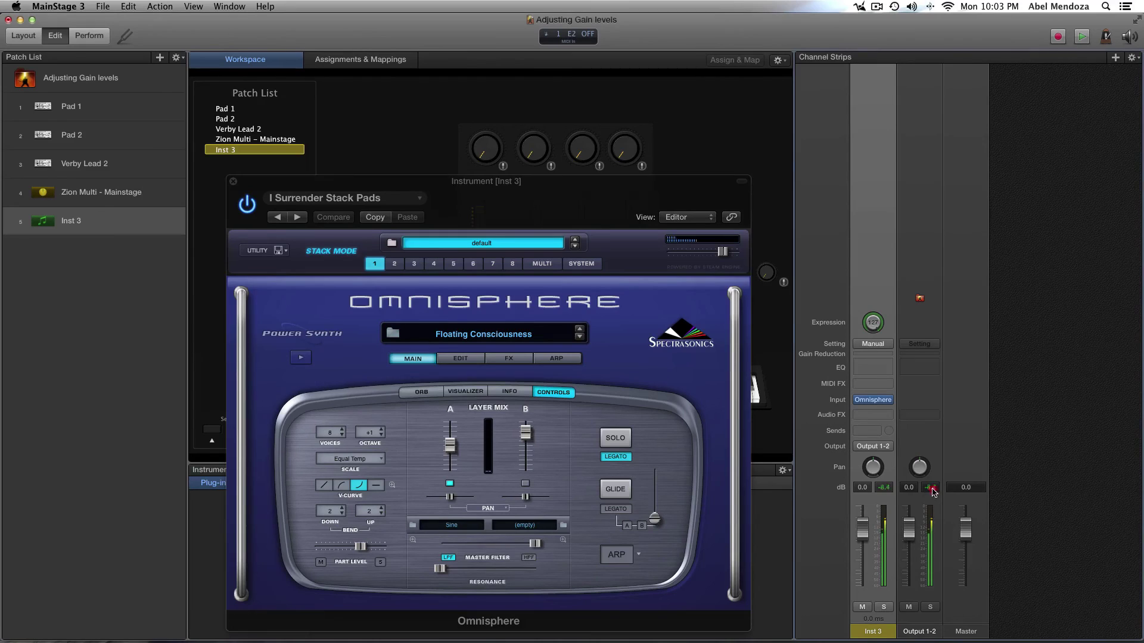
left_click(722, 253)
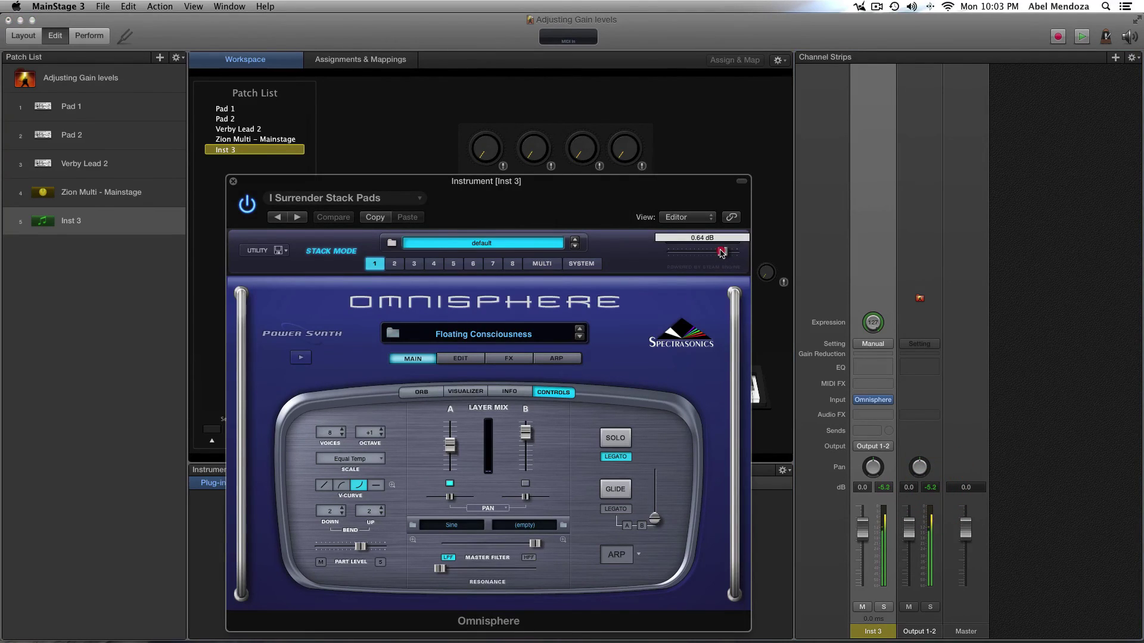
left_click_drag(723, 252, 714, 252)
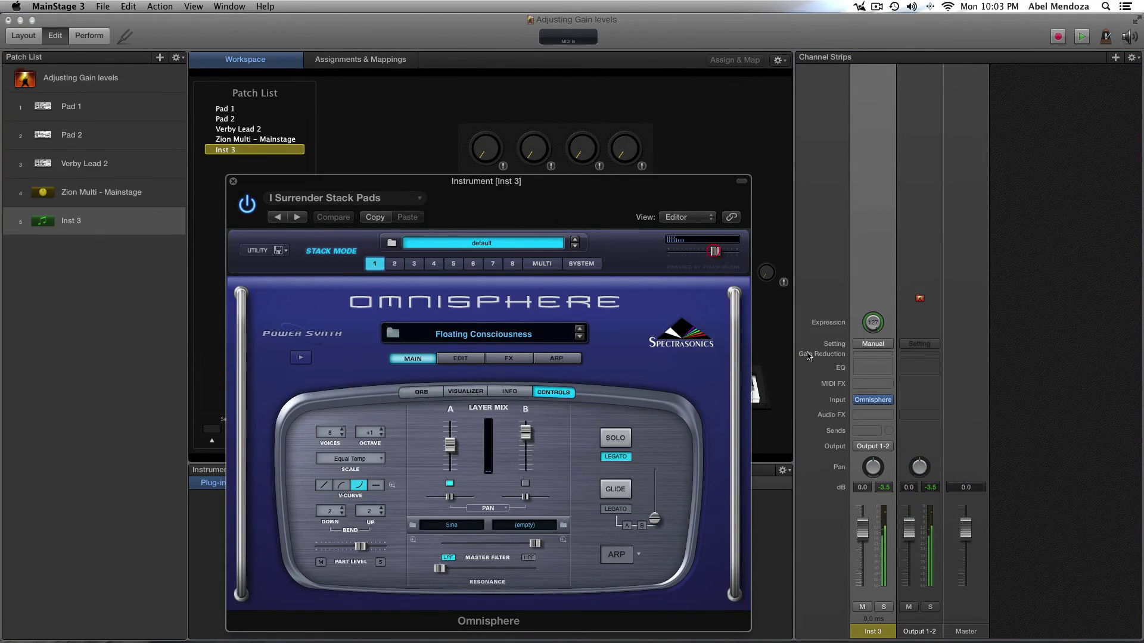
left_click(932, 490)
left_click(931, 490)
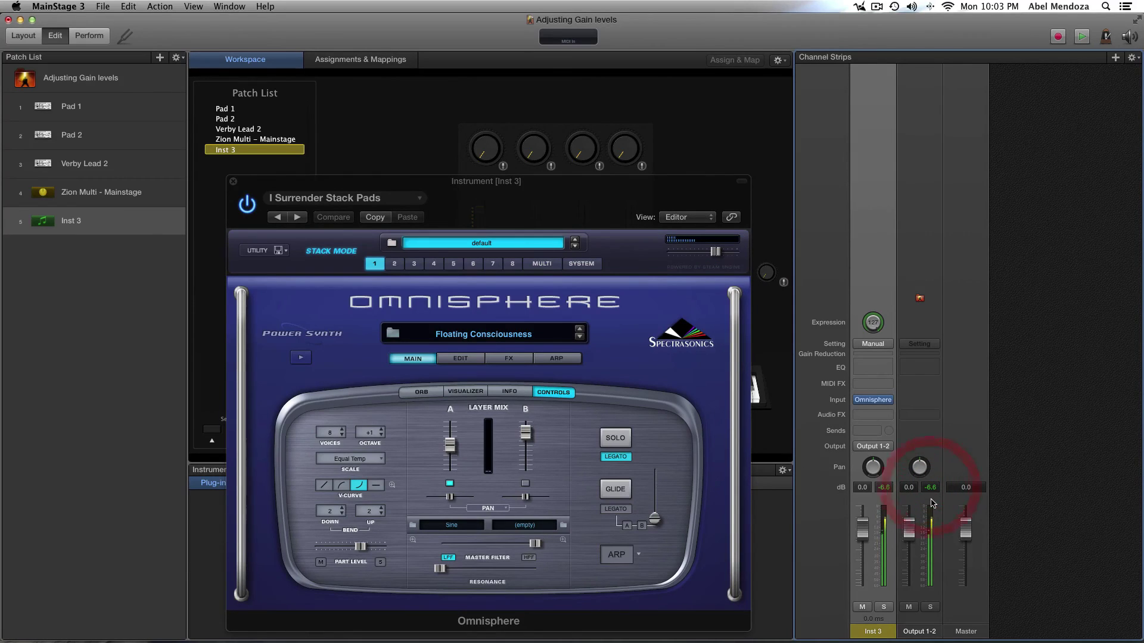
left_click(715, 252)
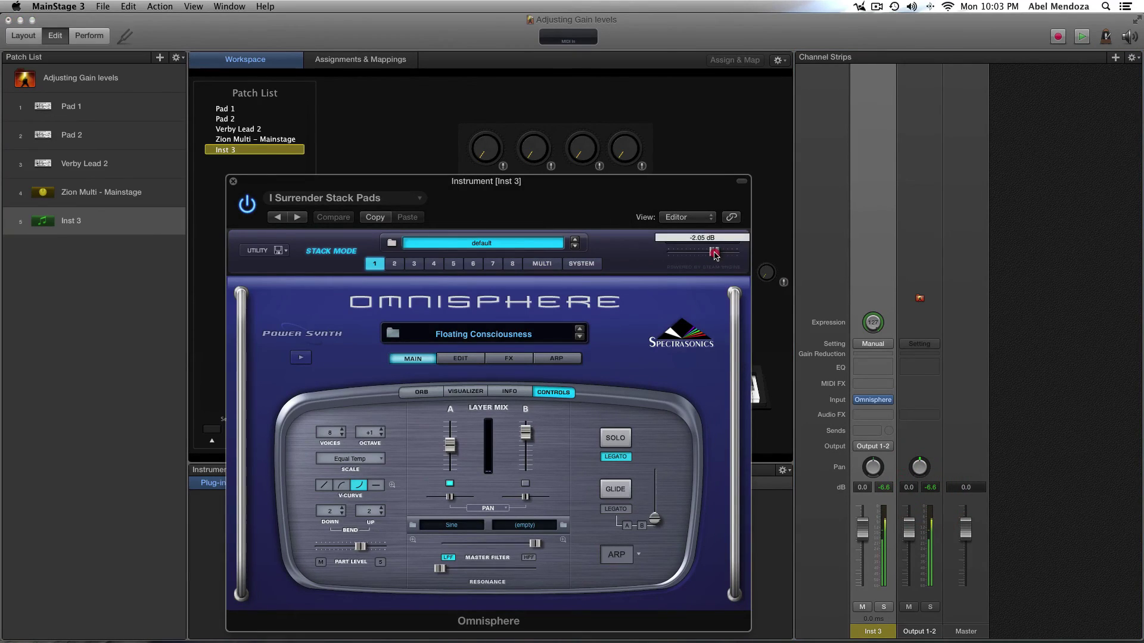
left_click(232, 181)
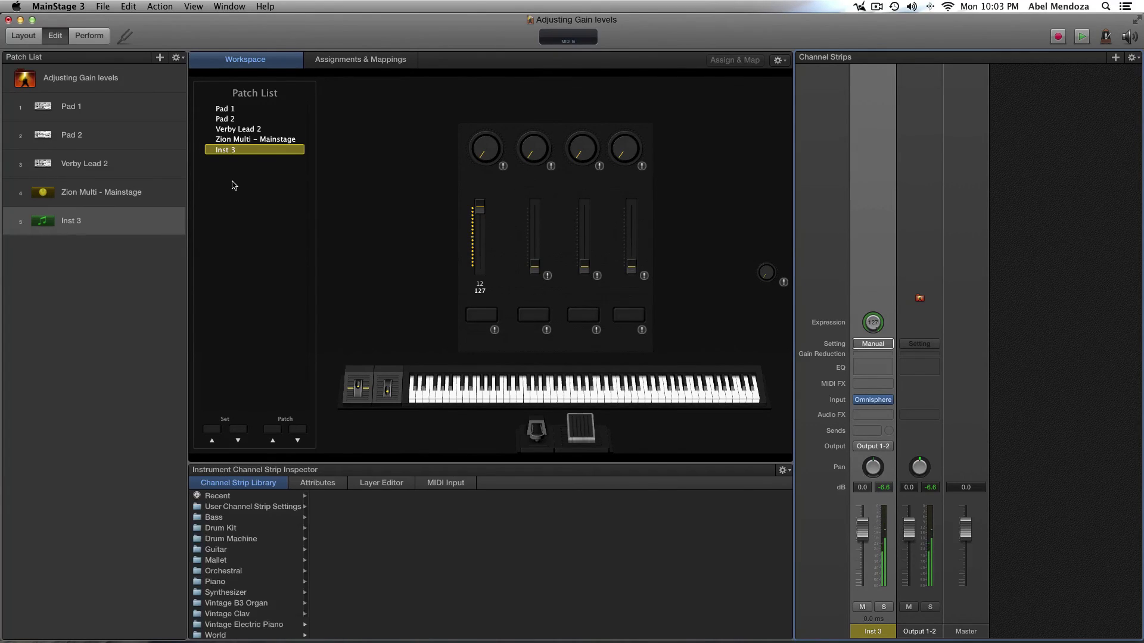
left_click(104, 225)
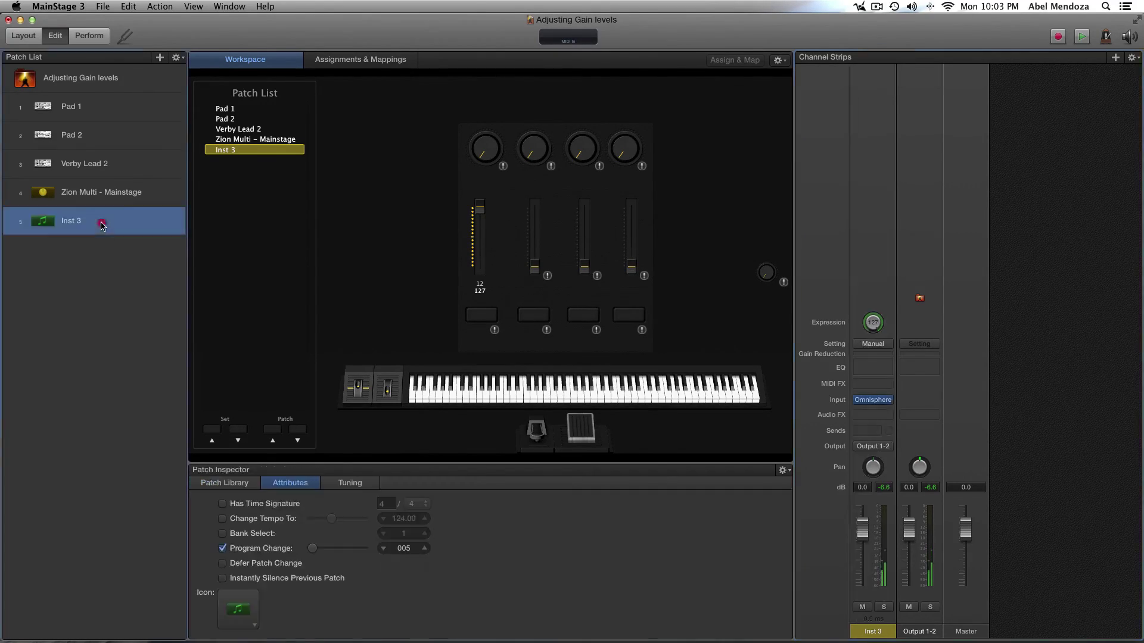
left_click(73, 112)
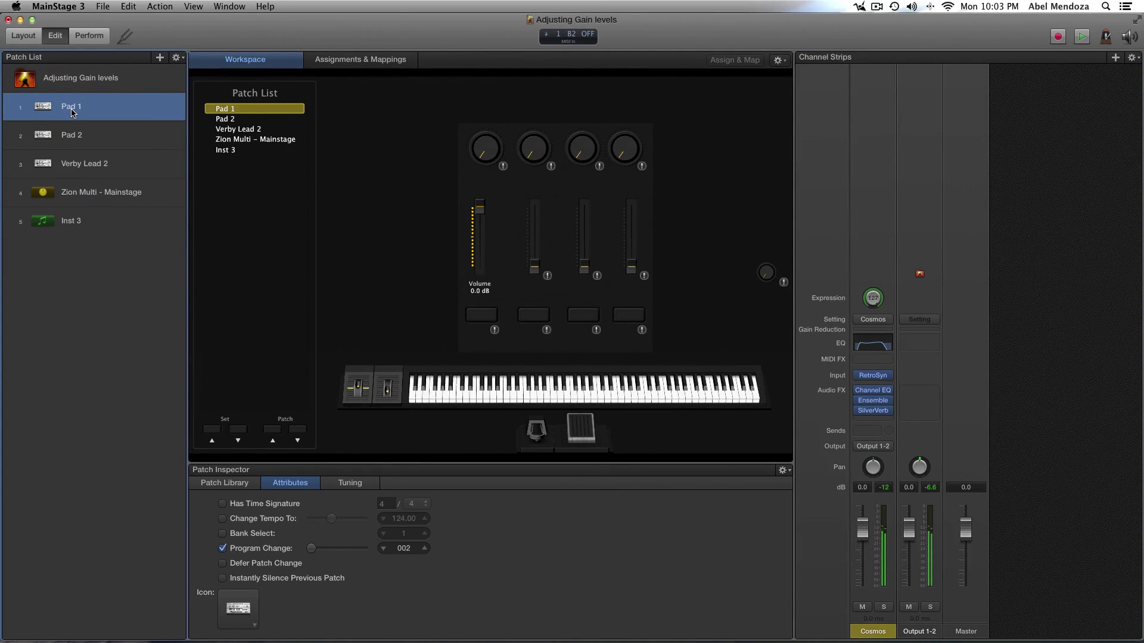
key("Down")
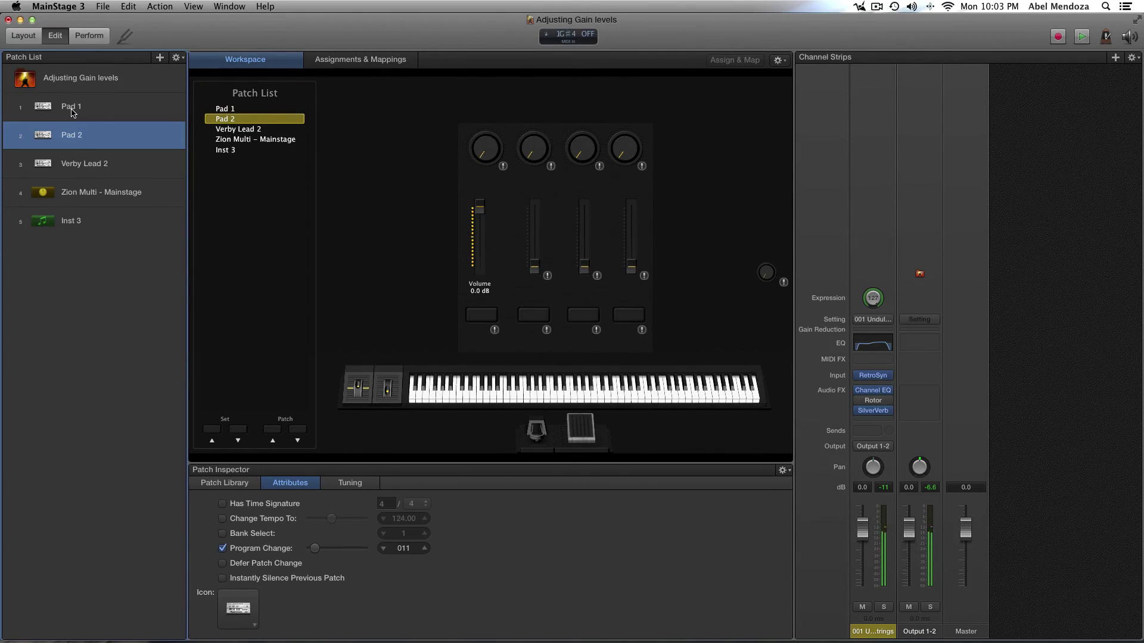
key("Down")
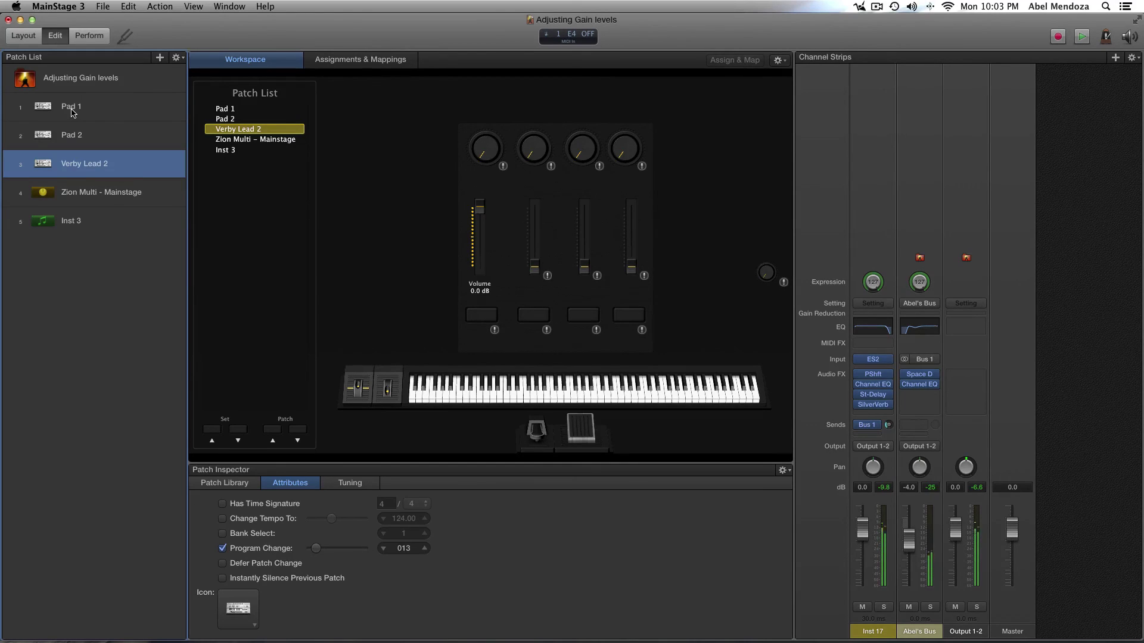
key("Down")
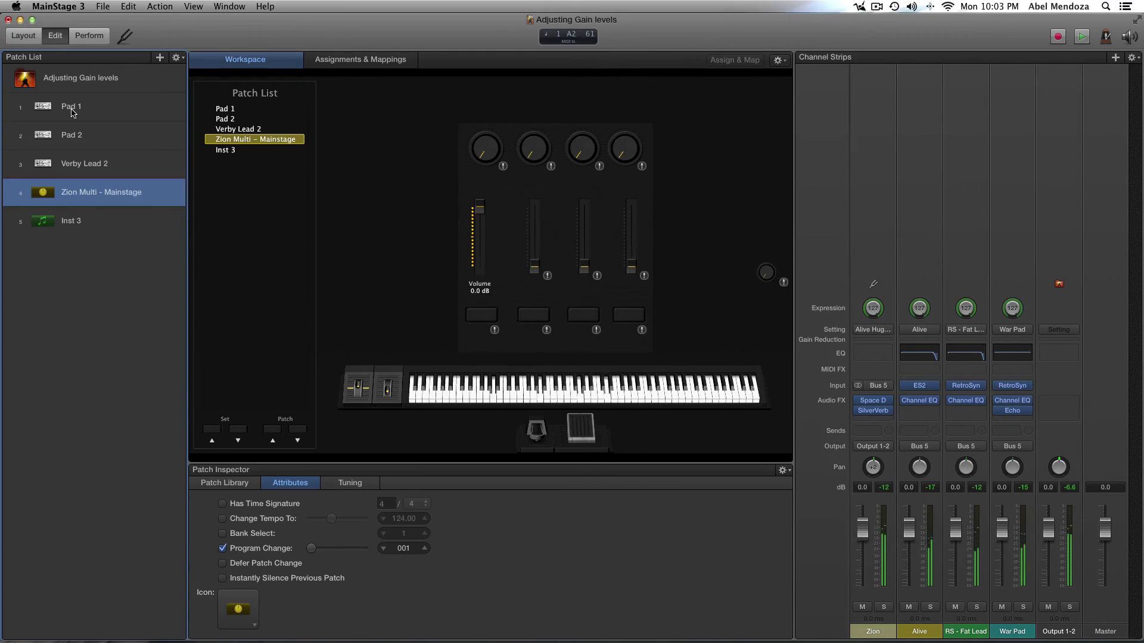
key("Down")
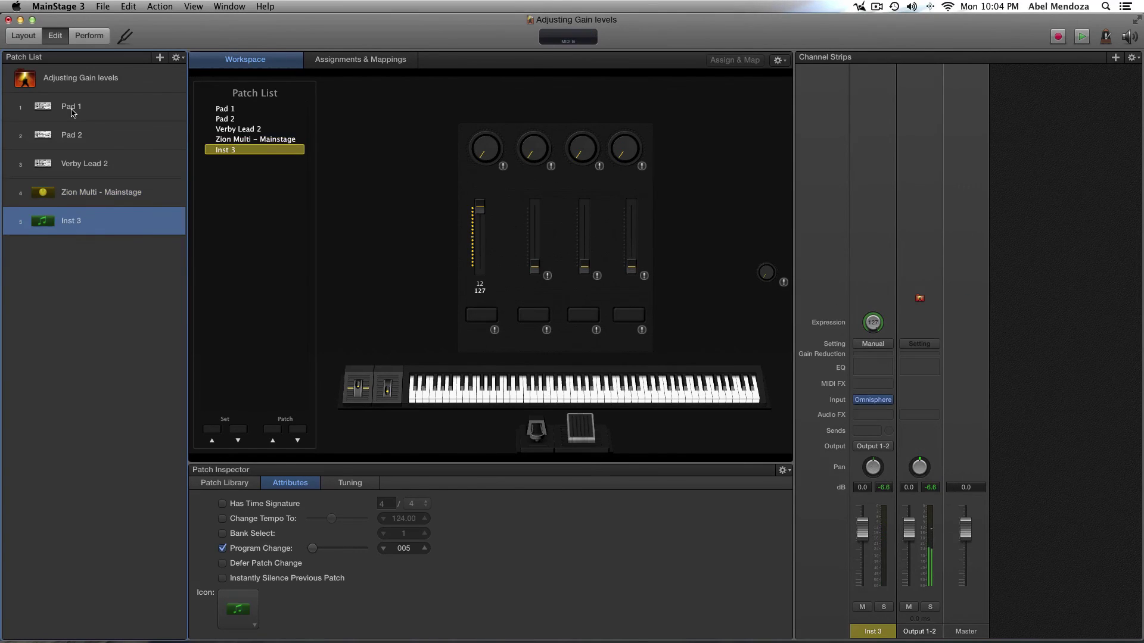